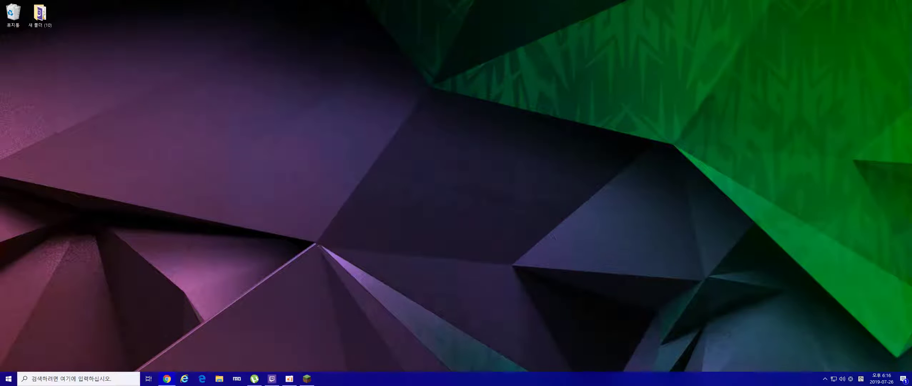
Step: View June and July 2019 in the system calendar and close it
click(883, 382)
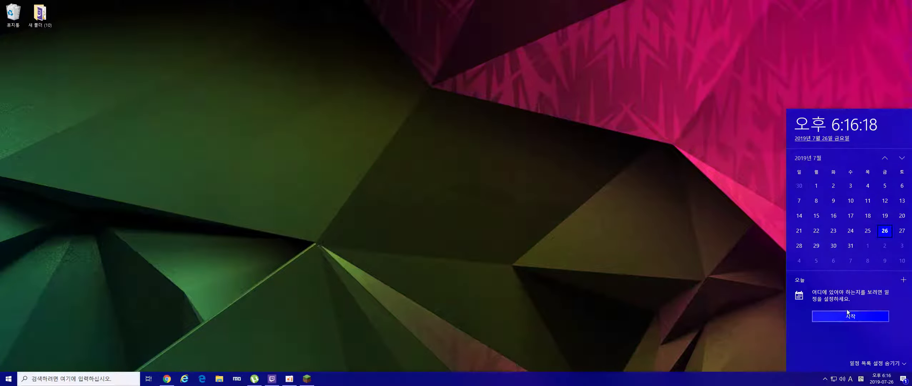
click(883, 159)
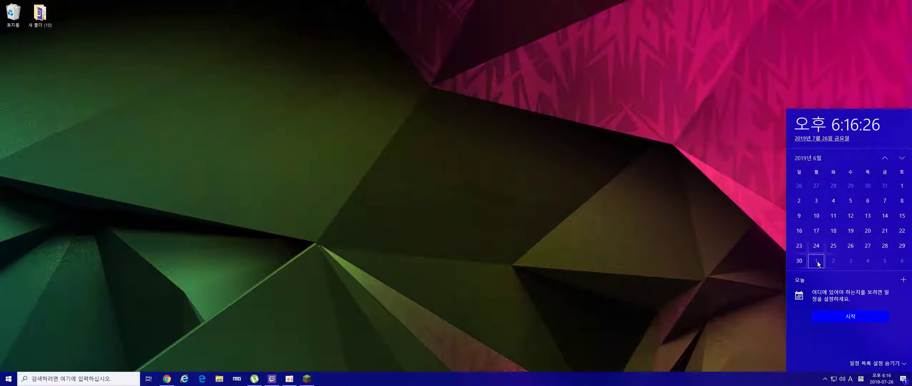
click(902, 158)
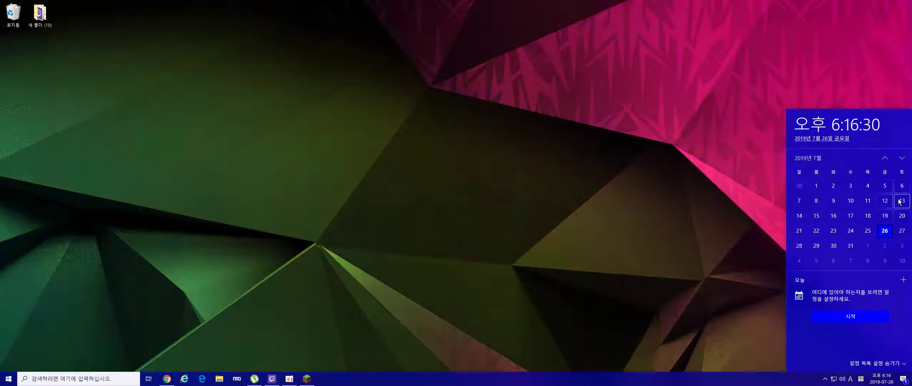
click(633, 226)
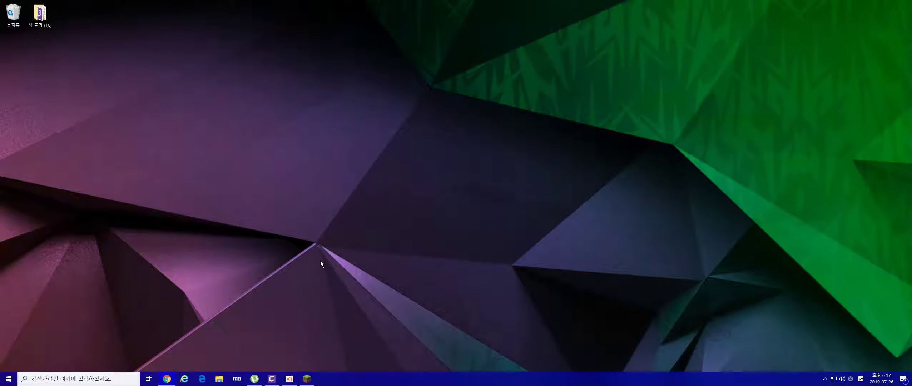
Step: Bring up the Minecraft launcher to view the selected version, and minimize it
click(307, 378)
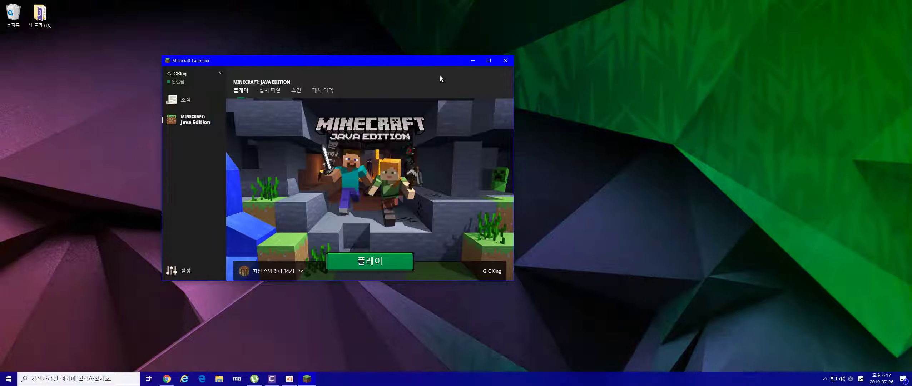
click(474, 61)
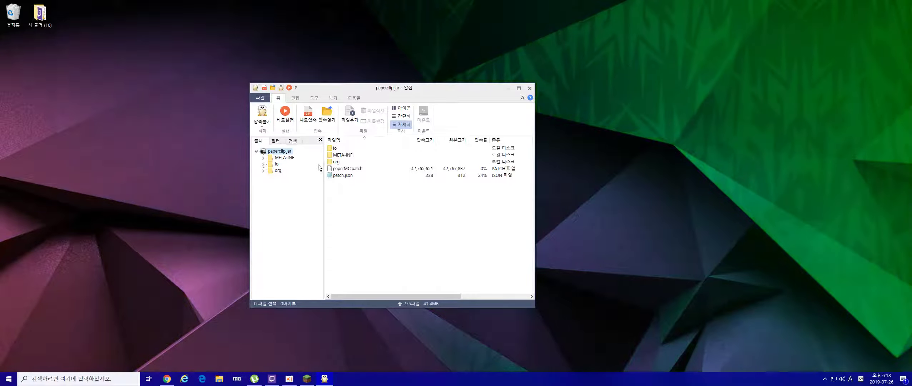
Step: Create a new folder on the desktop and place it just above the paperclip.jar archive window
right_click(168, 84)
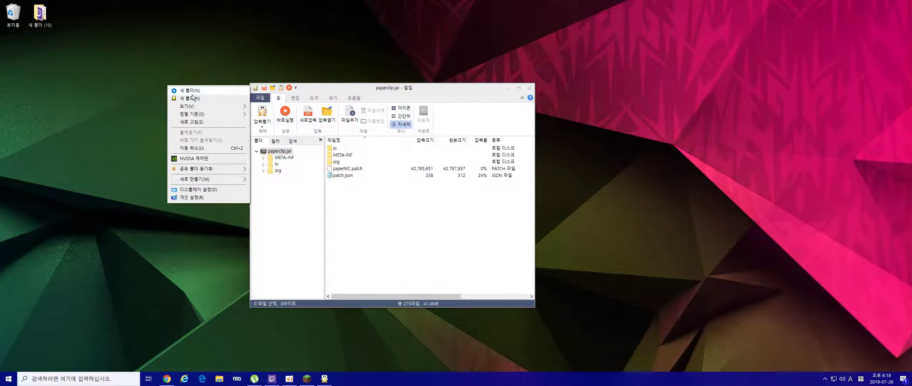
click(191, 91)
drag(13, 86, 255, 52)
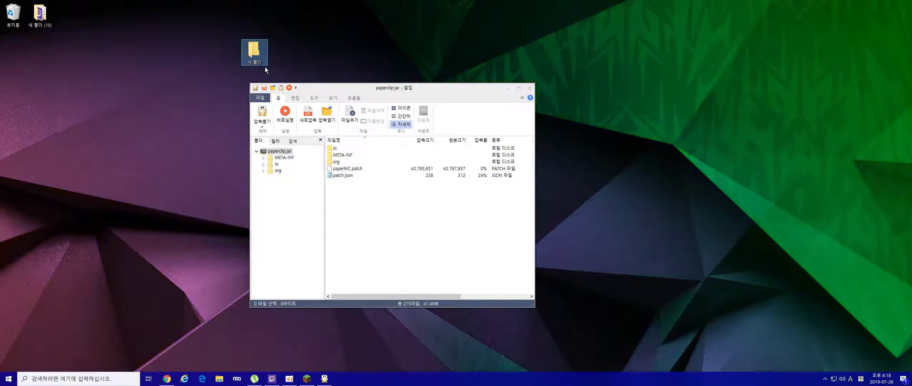
Step: Rename the new desktop folder as Kim
right_click(253, 48)
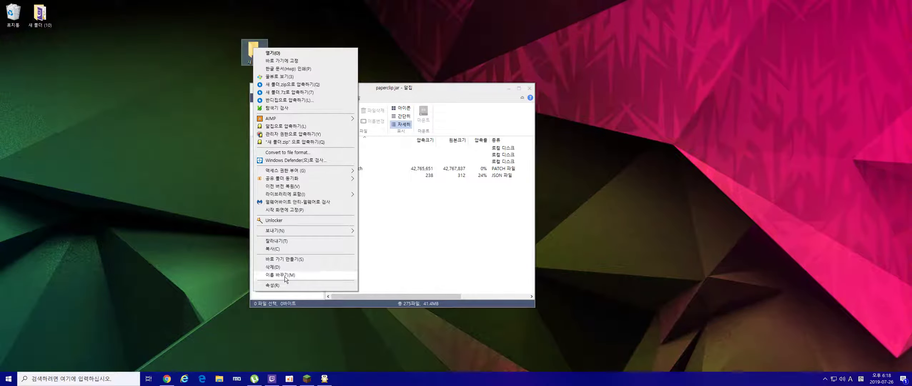
click(608, 115)
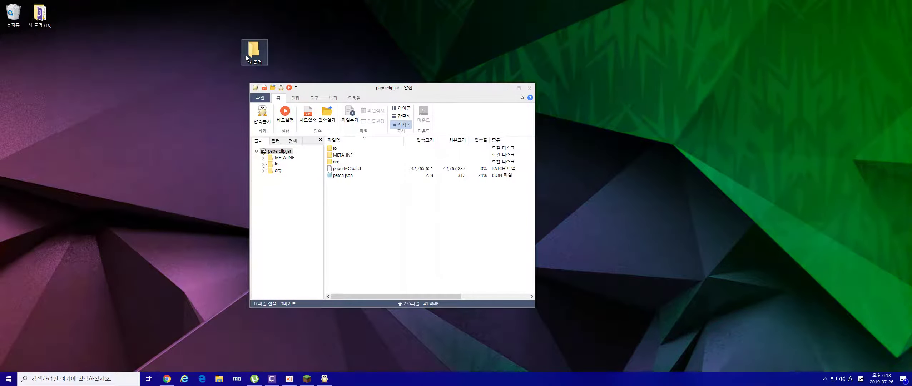
drag(167, 29, 250, 68)
right_click(263, 52)
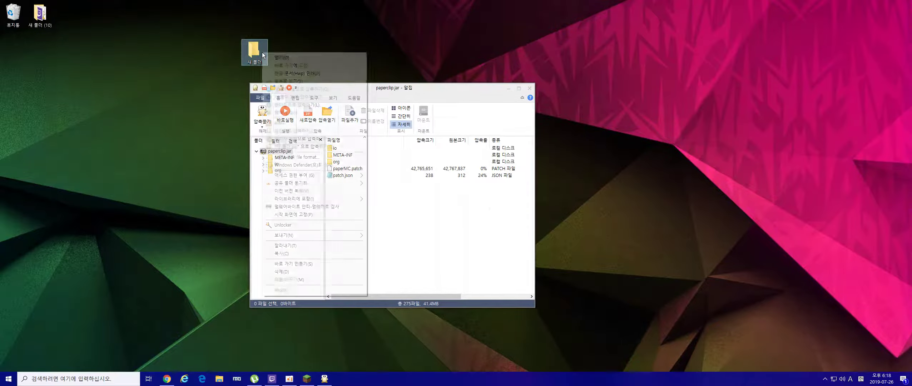
click(295, 277)
key(BackSpace)
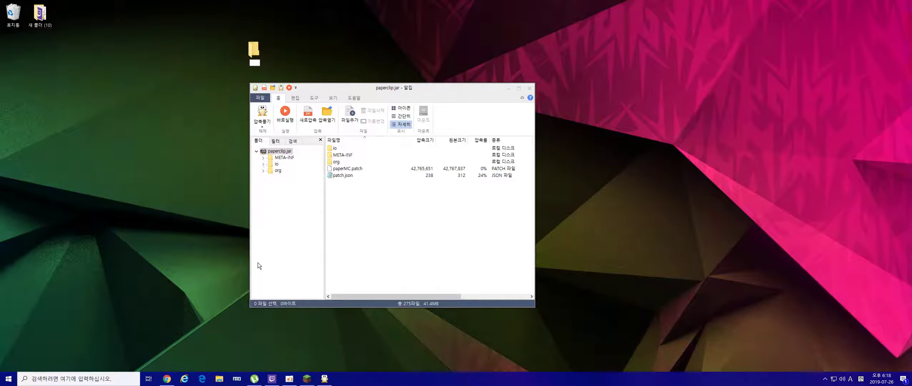
text(Kim)
key(Return)
Step: Extract the contents of paperclip.jar into the Kim folder and close the archive window
drag(280, 150, 255, 52)
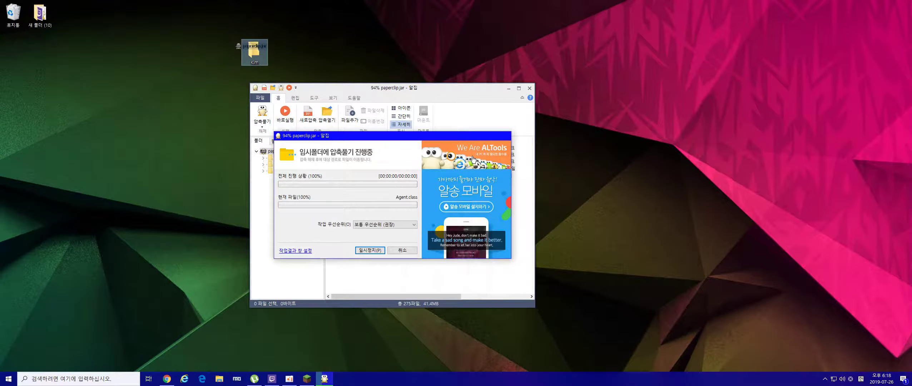
click(530, 88)
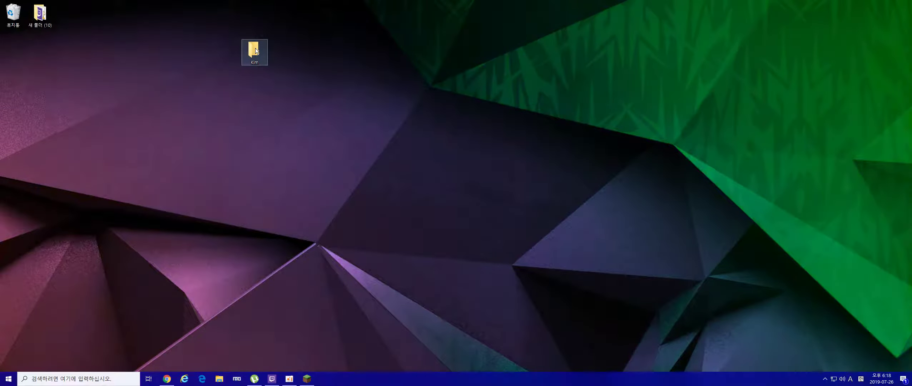
Step: Open the Kim folder and delete the extracted paperclip folder from it
double_click(255, 53)
click(143, 118)
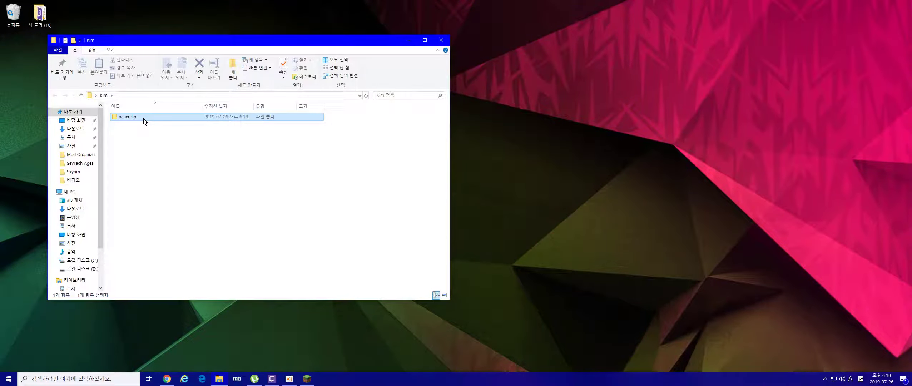
right_click(143, 119)
click(169, 345)
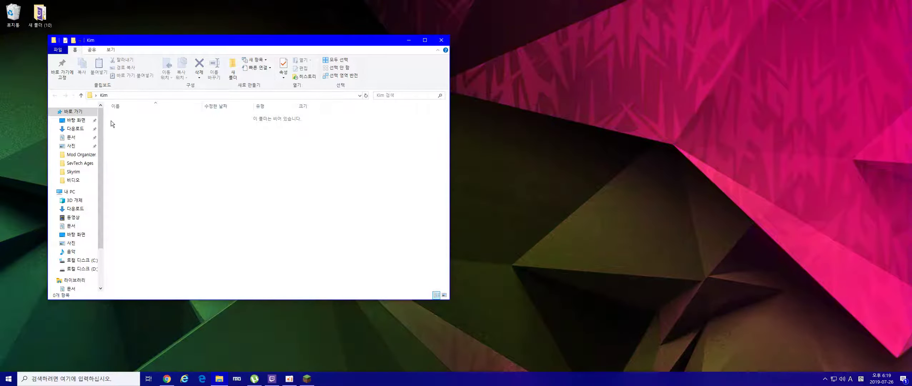
Step: Switch to Chrome and put the downloaded paperclip JAR file itself into the Kim folder
click(167, 379)
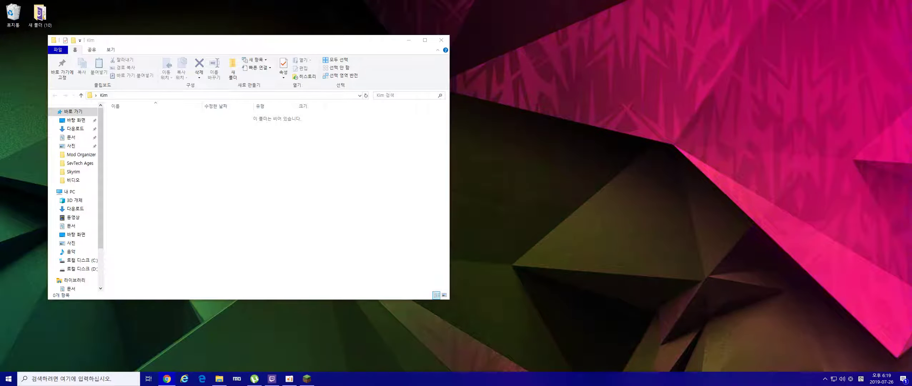
drag(635, 152, 261, 147)
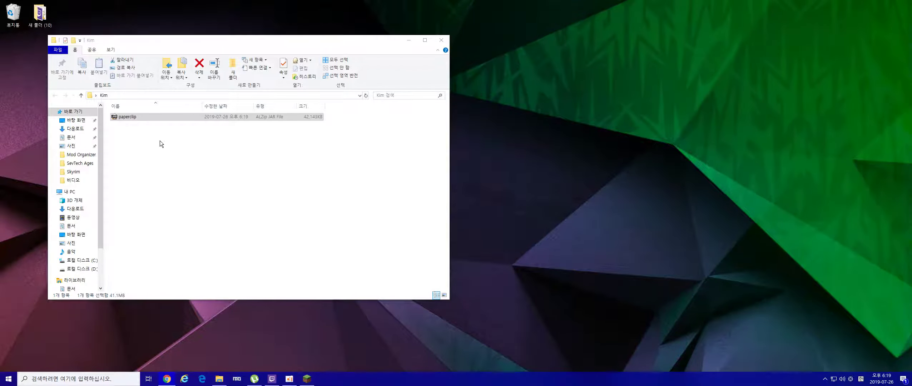
Step: Set Java(TM) Platform SE binary as the program that opens the paperclip JAR file, and apply the change in its properties
right_click(181, 116)
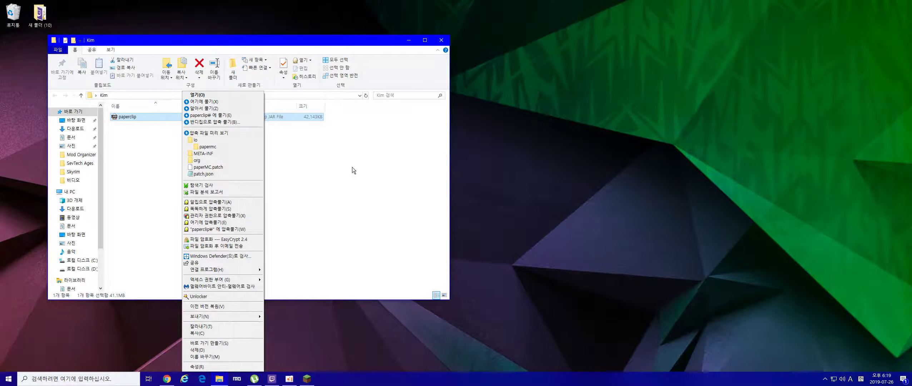
click(197, 366)
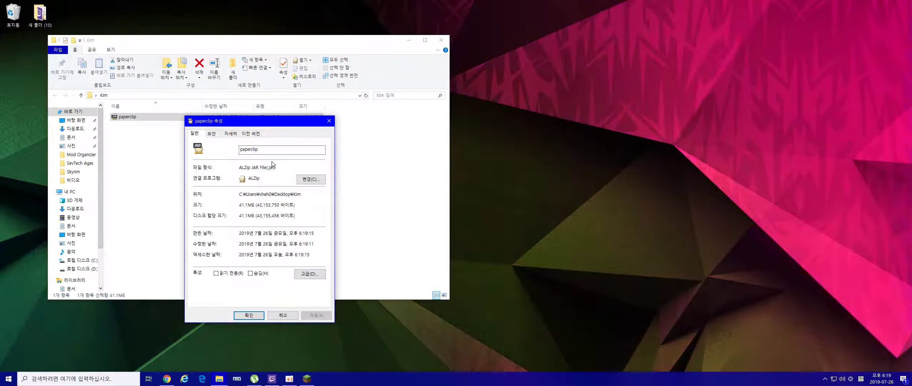
click(309, 180)
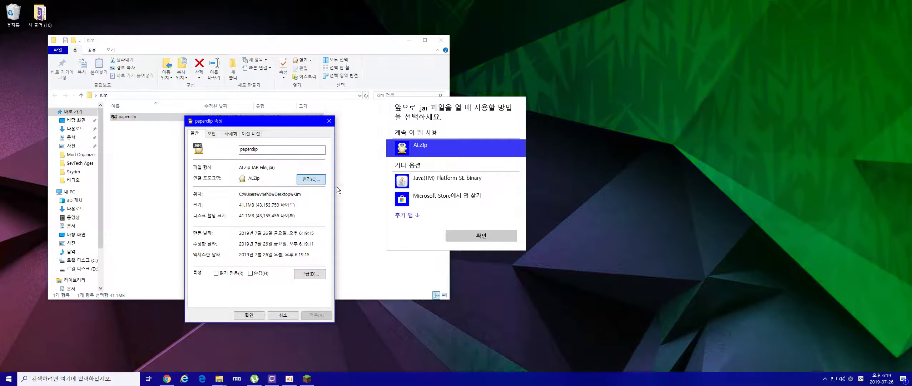
click(450, 182)
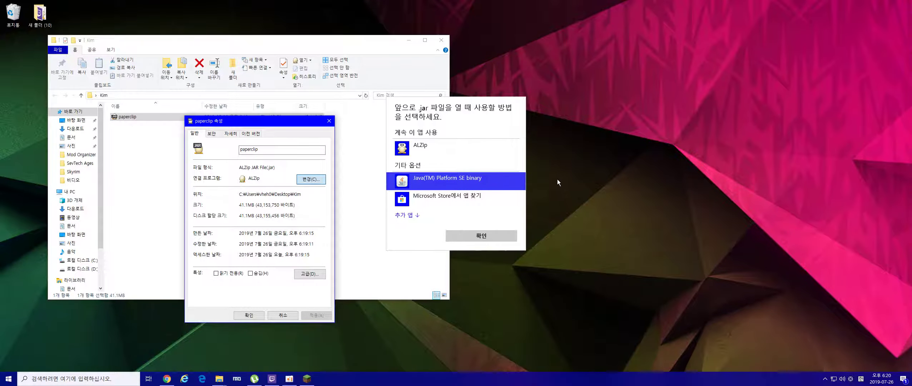
click(501, 238)
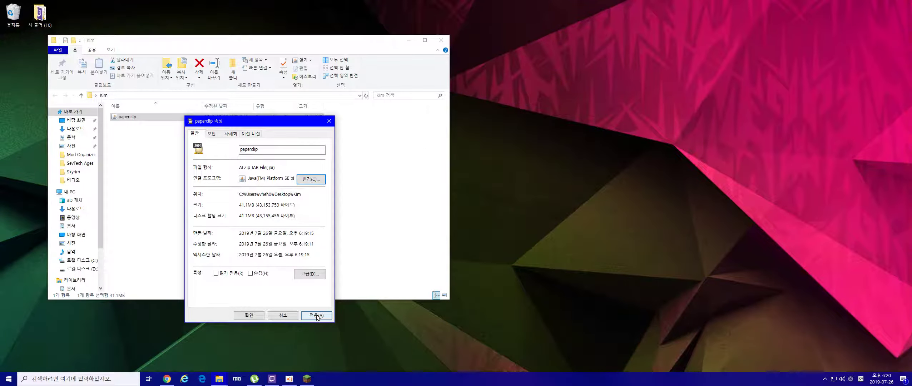
click(316, 315)
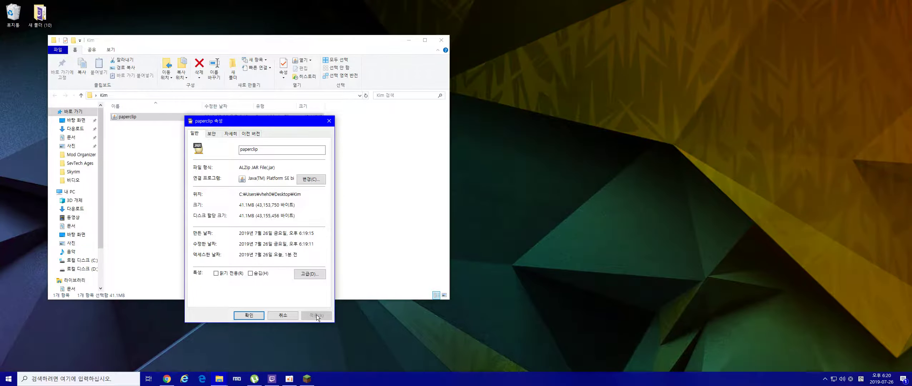
click(256, 316)
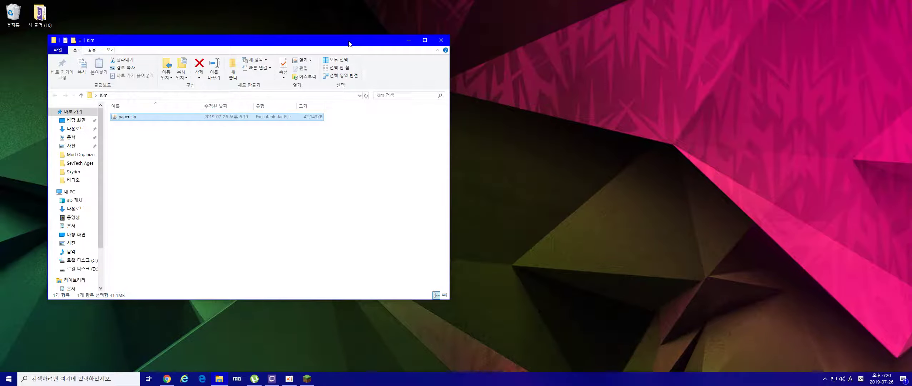
Step: Move the Kim folder window away from the desktop folder icon and open that folder's name for editing
drag(350, 41, 680, 65)
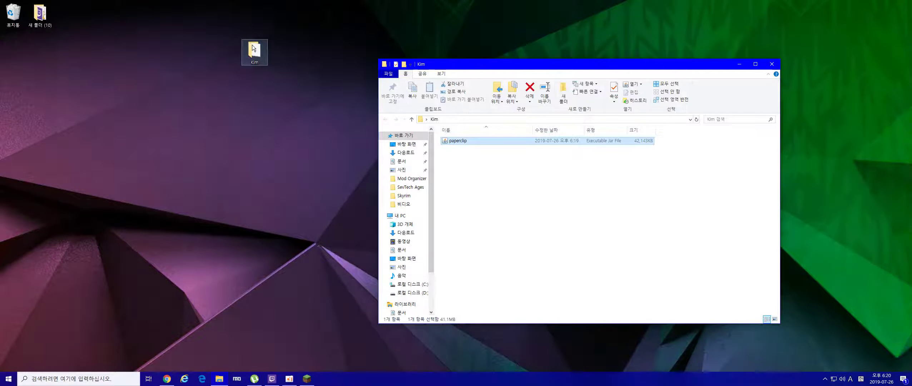
right_click(258, 60)
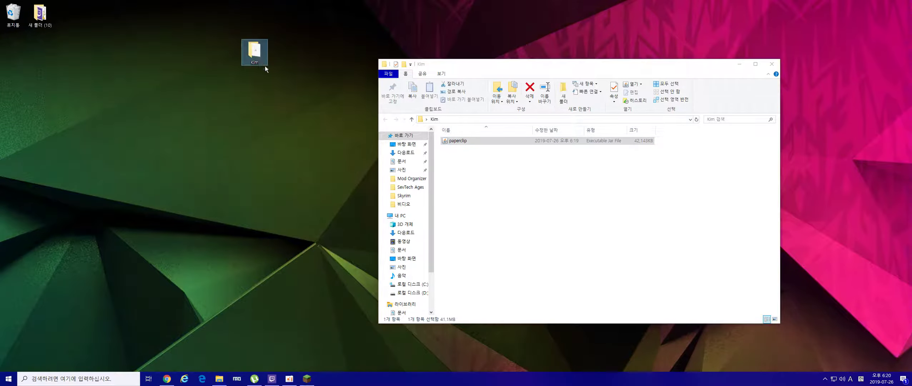
click(280, 279)
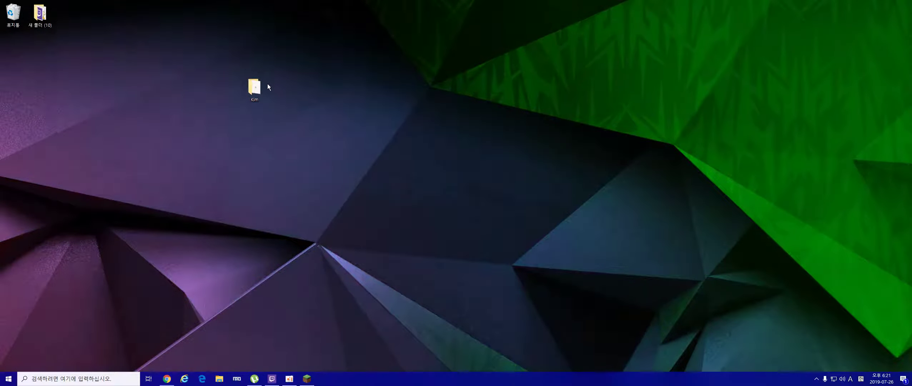
Step: Try to append the special characters !@#$%^&* to the Kim folder's name, and erase them again
right_click(256, 91)
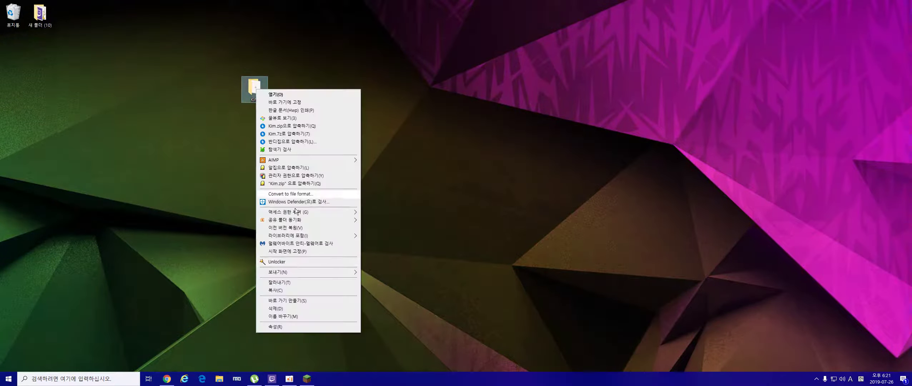
click(291, 317)
key(End)
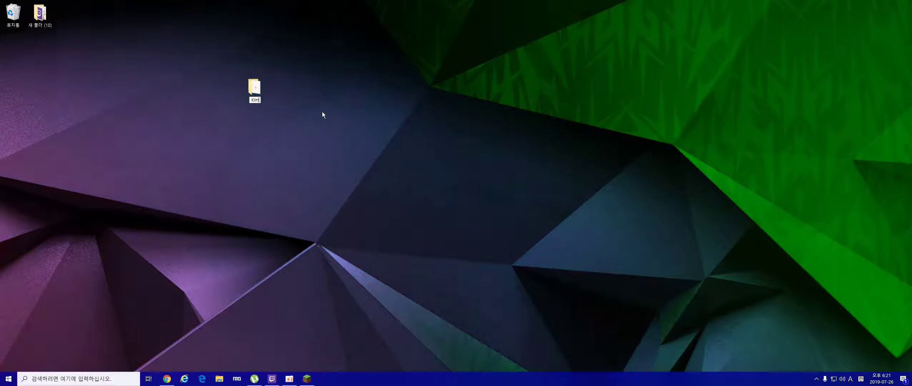
text(!@#$%^&)
key(asterisk)
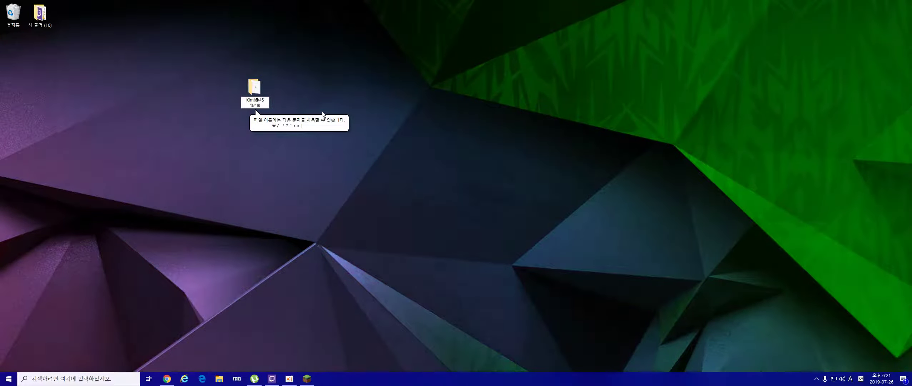
key(BackSpace)
key(BackSpace)
key(BackSpace)
key(BackSpace)
key(BackSpace)
key(BackSpace)
key(BackSpace)
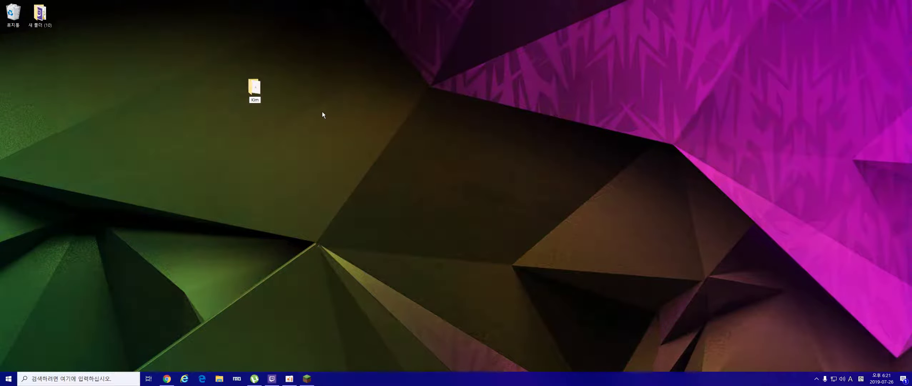
Step: Try adding only !@#$% after the folder name, remove the symbols and keep the name Kim
text(!@#$%)
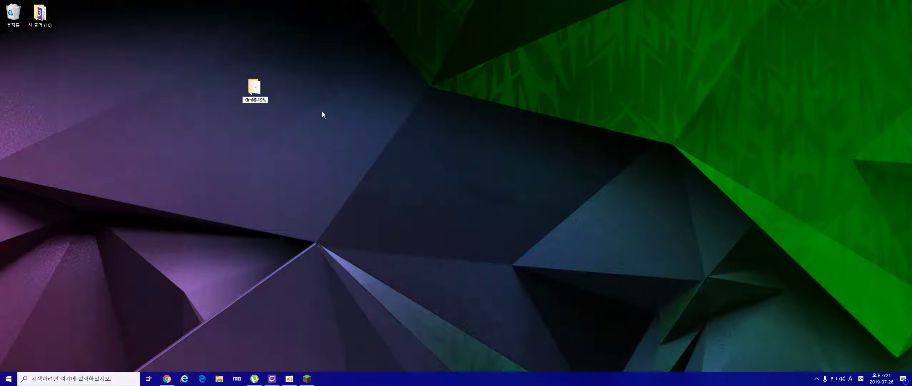
key(BackSpace)
key(BackSpace)
key(BackSpace)
key(BackSpace)
key(BackSpace)
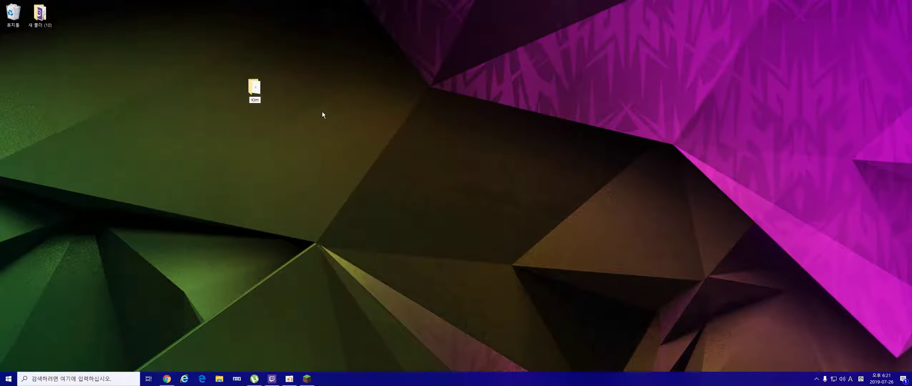
drag(329, 74, 373, 182)
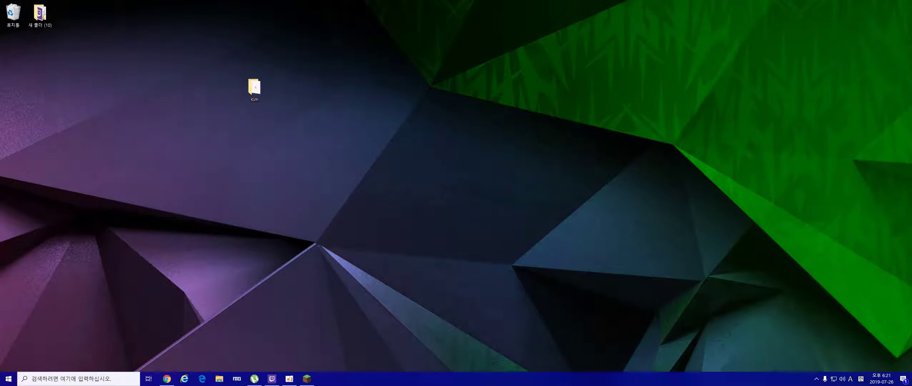
Step: Open the Kim folder on the desktop, create a new text document in it and clear its suggested name
double_click(254, 88)
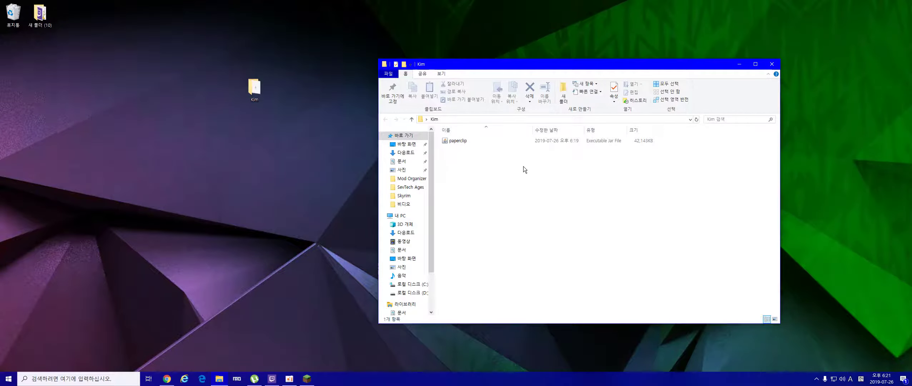
right_click(524, 168)
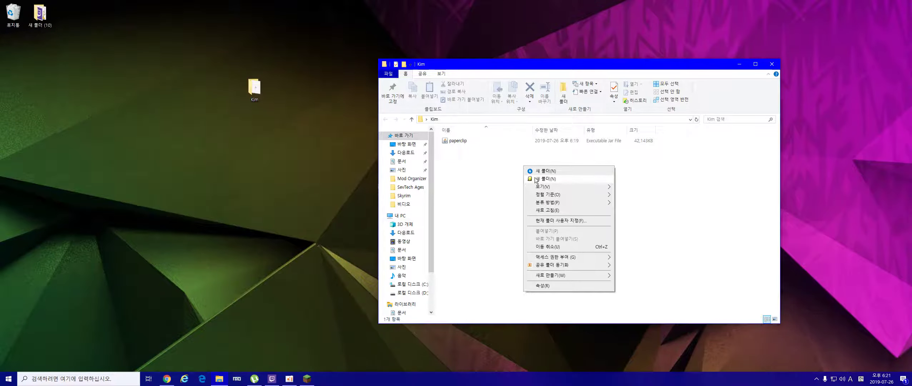
mouse_move(552, 278)
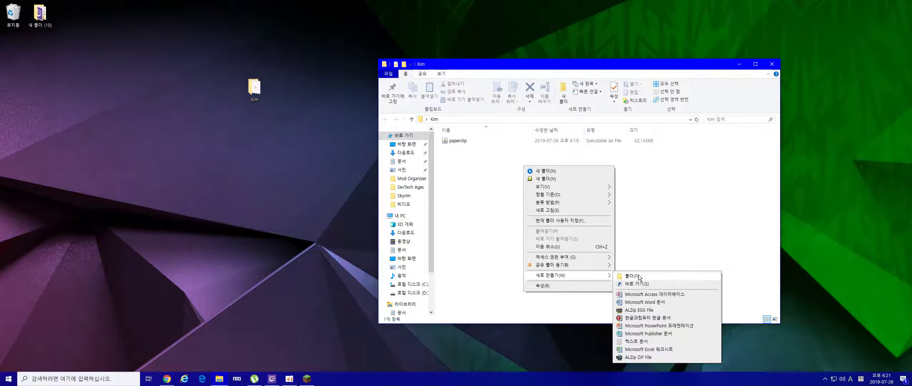
click(635, 341)
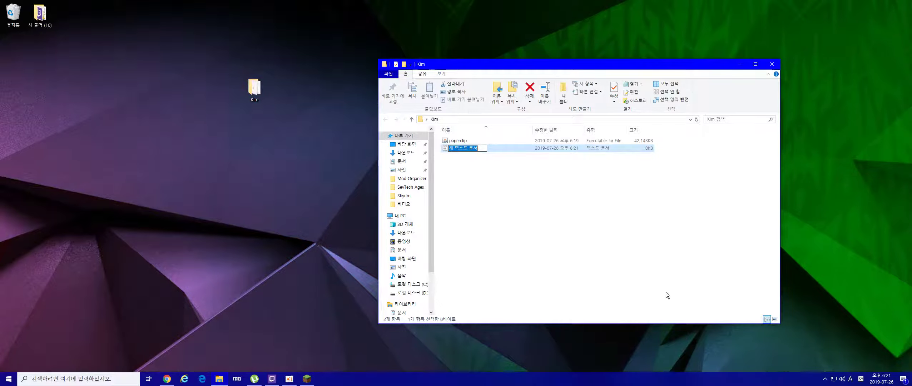
key(BackSpace)
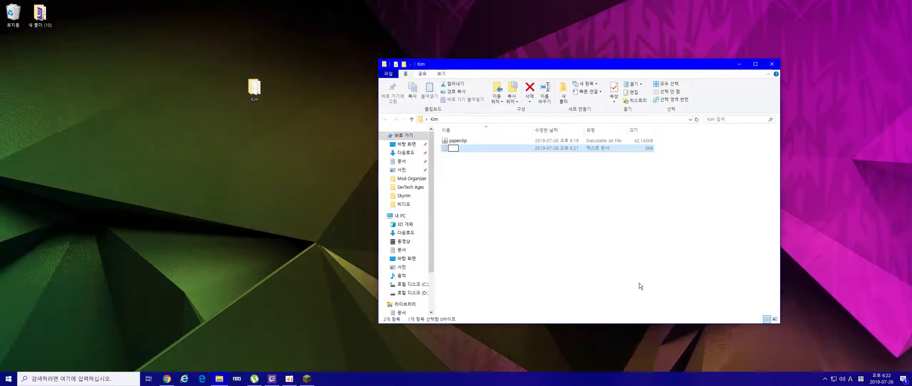
key(Hangul)
text(나홀)
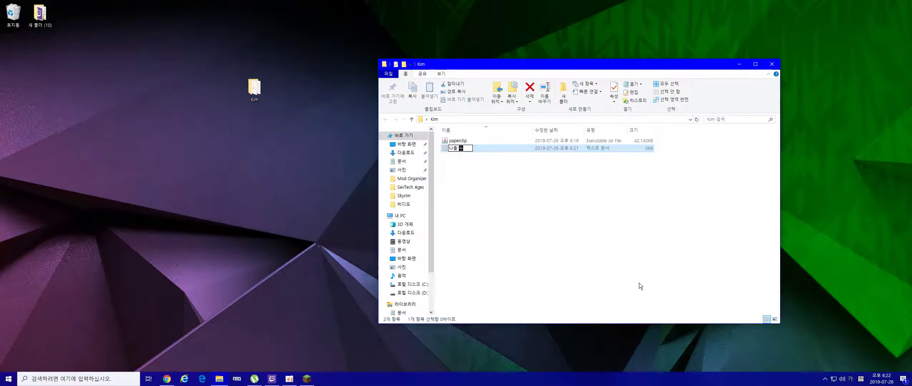
key(BackSpace)
key(BackSpace)
text(ㅇㄴㅁㄴㅇㅁ)
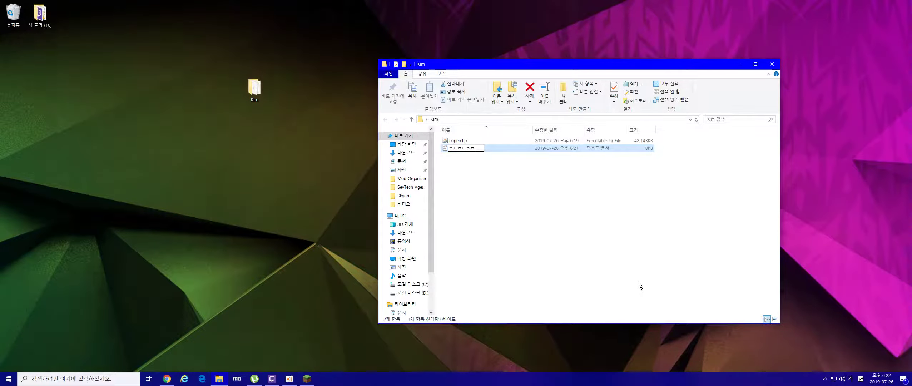
key(BackSpace)
key(BackSpace)
key(BackSpace)
Step: Name the new text document 나는섹시하다.bat
text(나는 섹시)
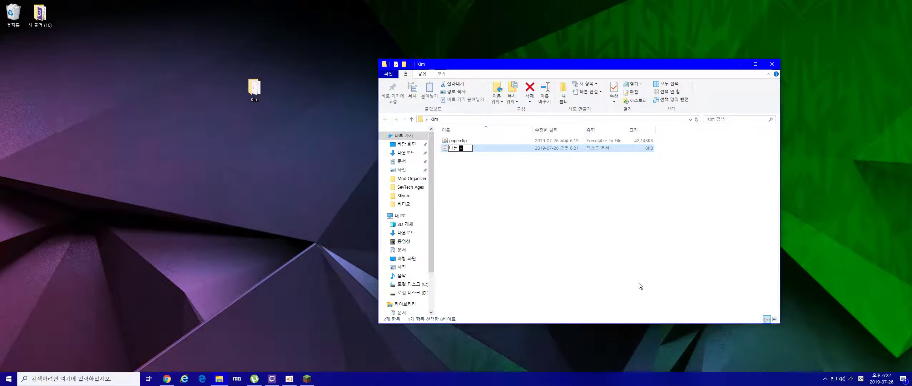
text(하다)
key(BackSpace)
text(.b)
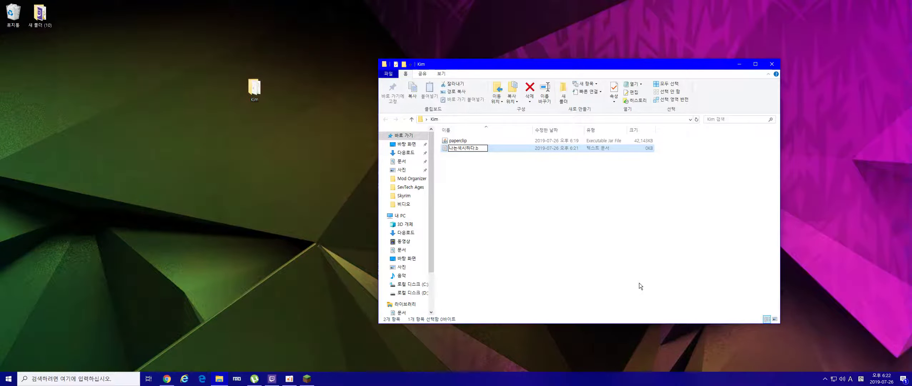
text(at)
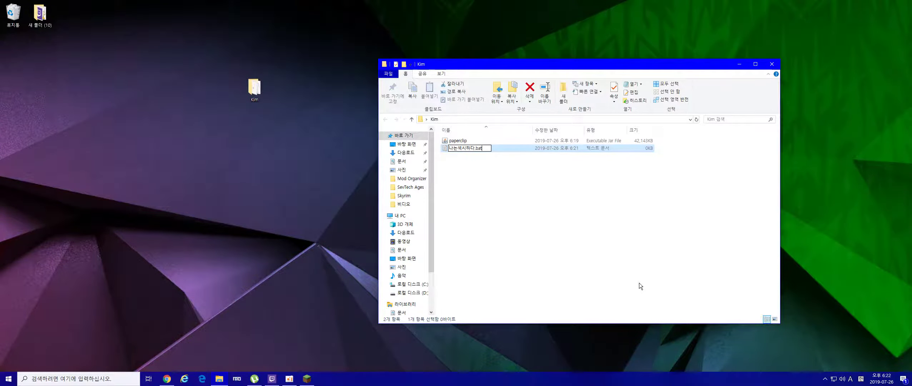
key(Return)
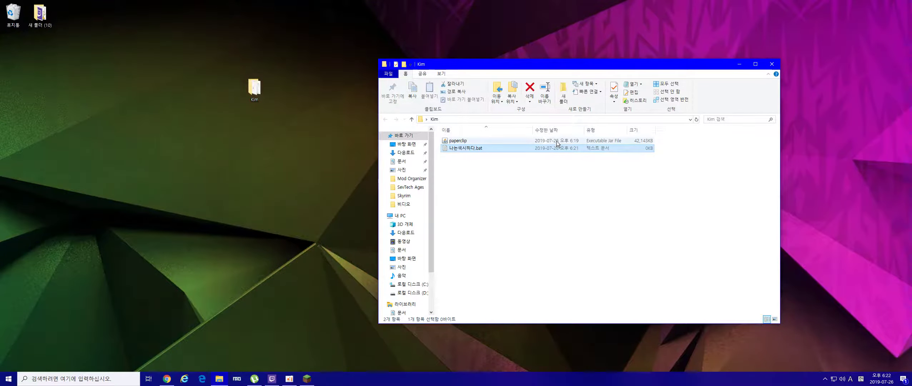
Step: Rename the text document to 시작.bat, keeping the .bat ending
right_click(479, 148)
click(500, 355)
key(Right)
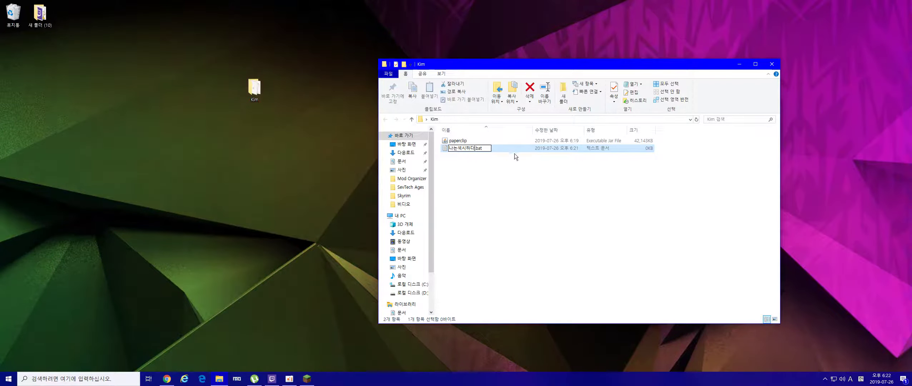
key(BackSpace)
key(BackSpace)
key(BackSpace)
key(BackSpace)
key(BackSpace)
key(BackSpace)
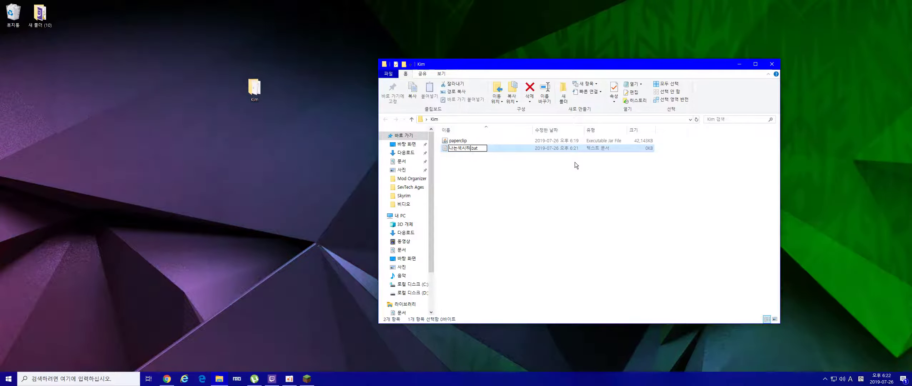
key(Hangul)
text(시작)
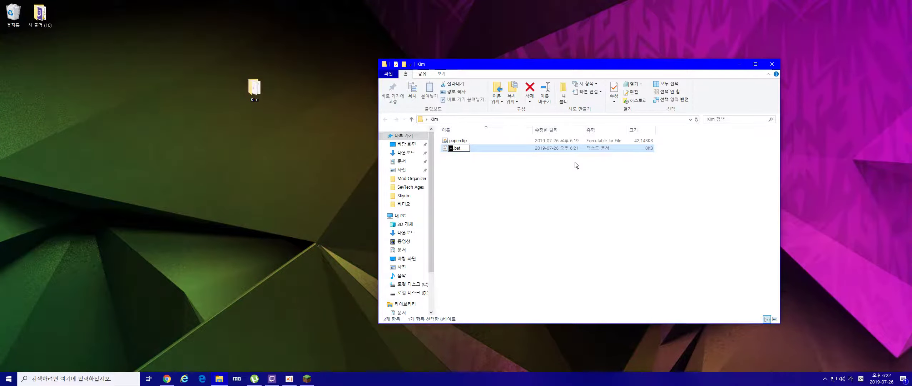
key(Return)
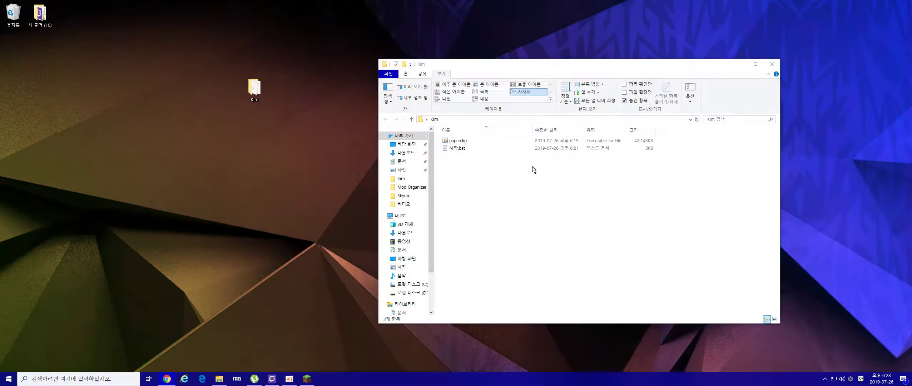
Step: Rename the 시작.bat text document to 나는섹시하다.bat
click(454, 148)
right_click(454, 147)
click(472, 356)
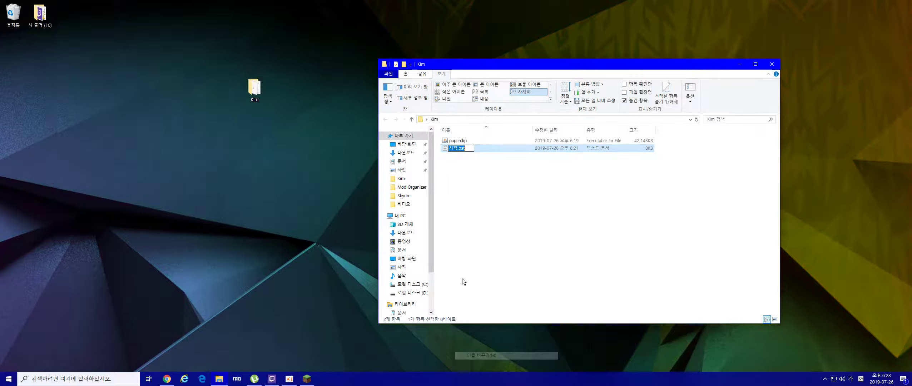
key(BackSpace)
text(나는섹시)
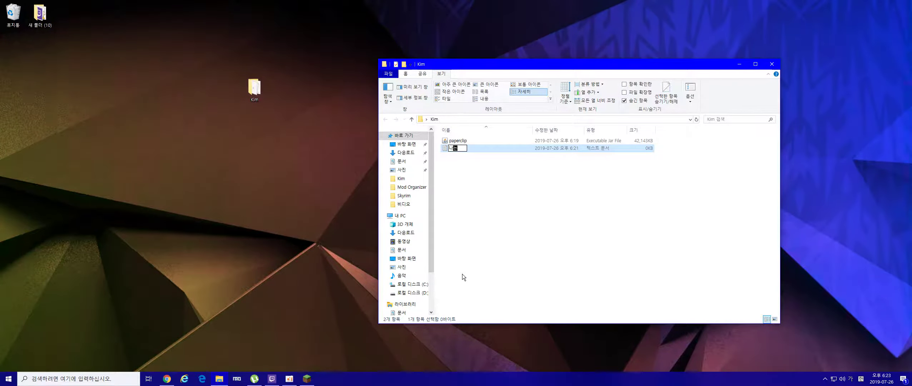
text(다.)
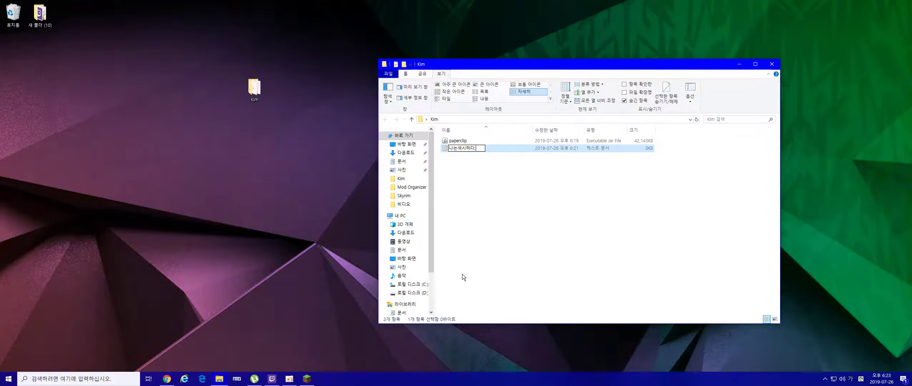
key(Hangul)
text(bat)
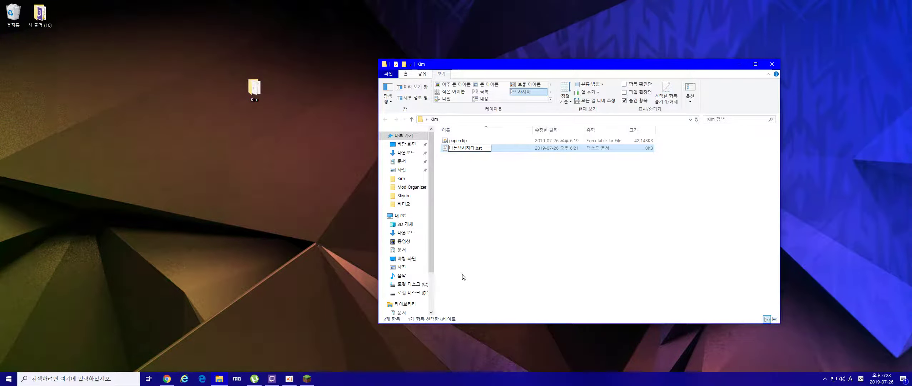
key(Return)
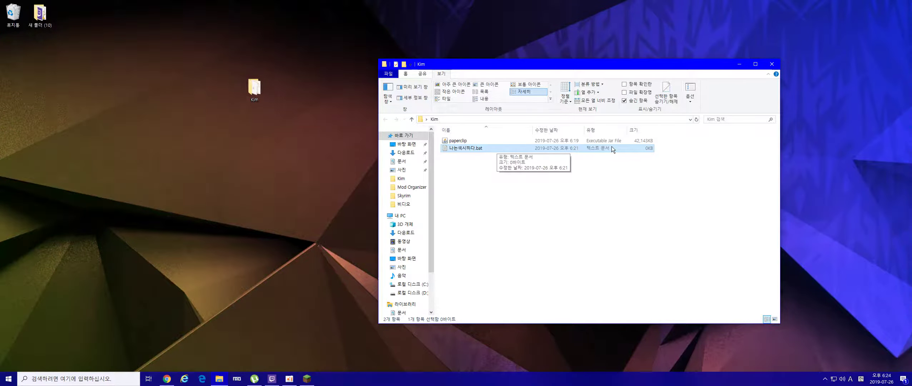
Step: Turn off the display of hidden items and turn on file name extensions for the Kim folder
click(406, 74)
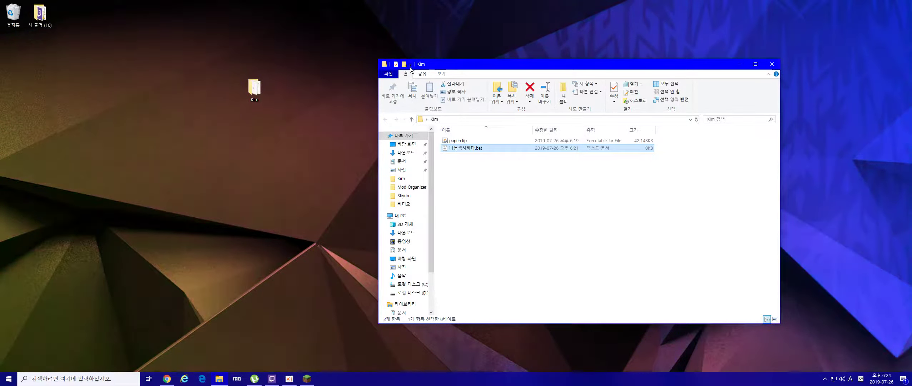
click(424, 75)
click(442, 73)
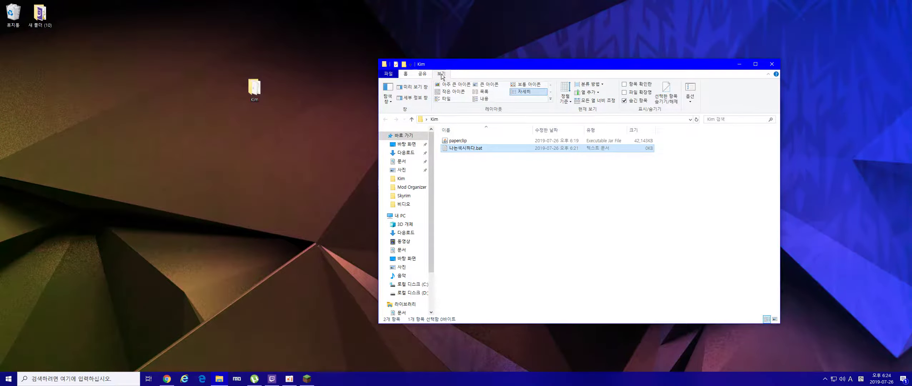
click(627, 102)
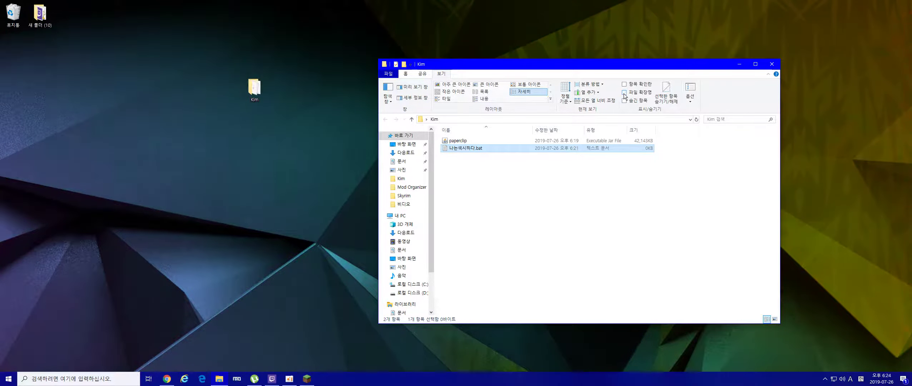
click(627, 93)
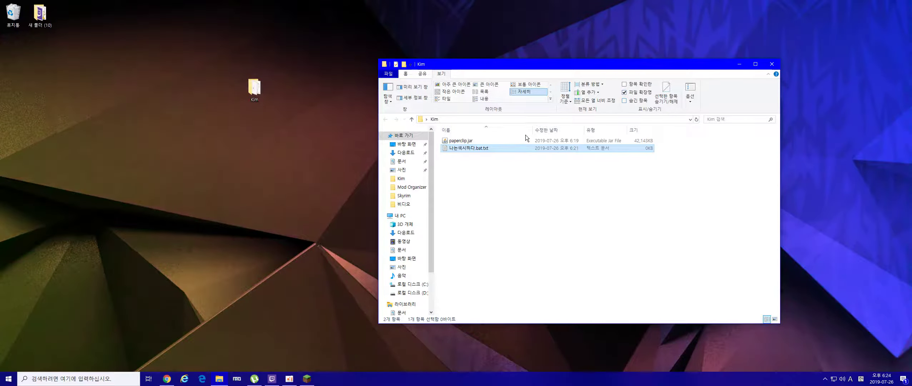
Step: Remove the txt extension from the text document so its name ends in .bat, and accept the extension change
right_click(483, 151)
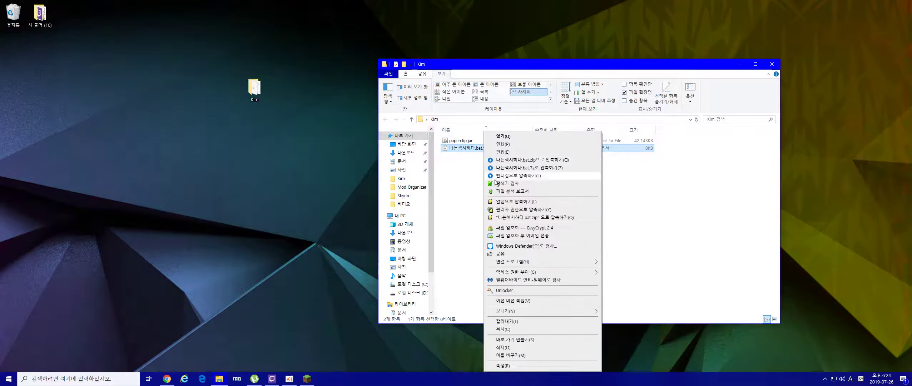
click(512, 353)
click(492, 148)
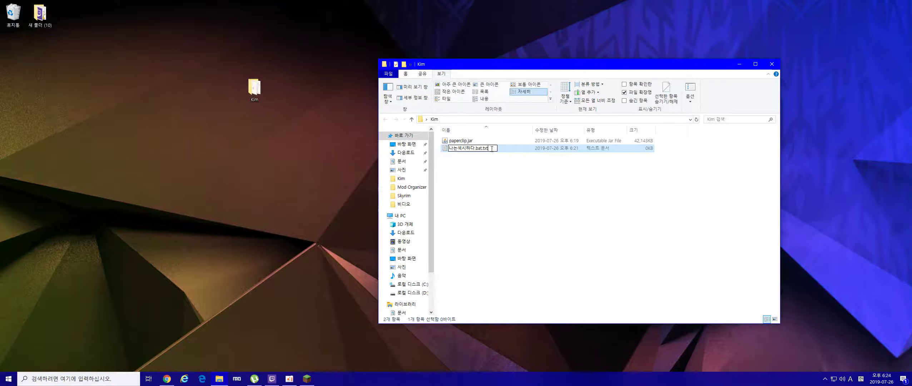
key(BackSpace)
key(BackSpace)
key(BackSpace)
key(Return)
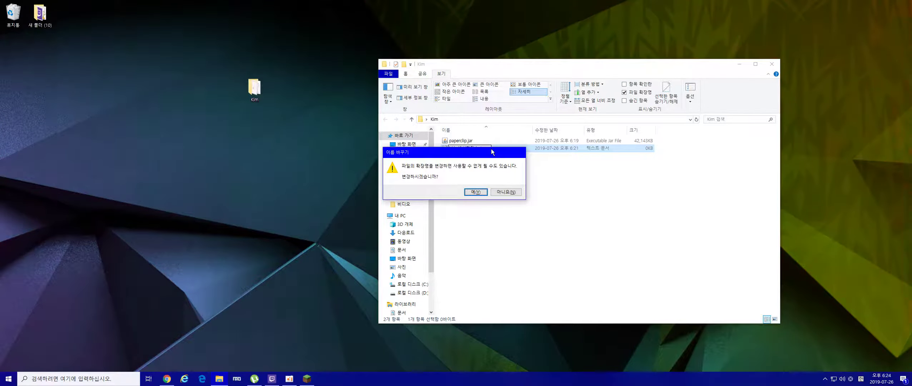
click(475, 193)
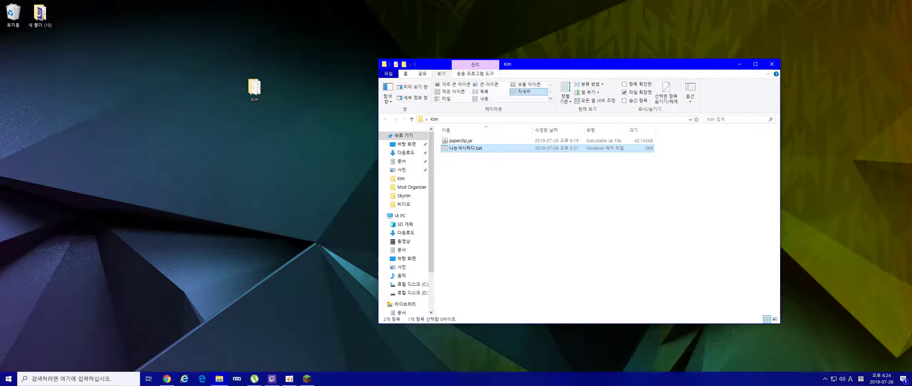
Step: Open 나는섹시하다.bat for editing in Notepad and move its window over the Kim folder window
right_click(513, 149)
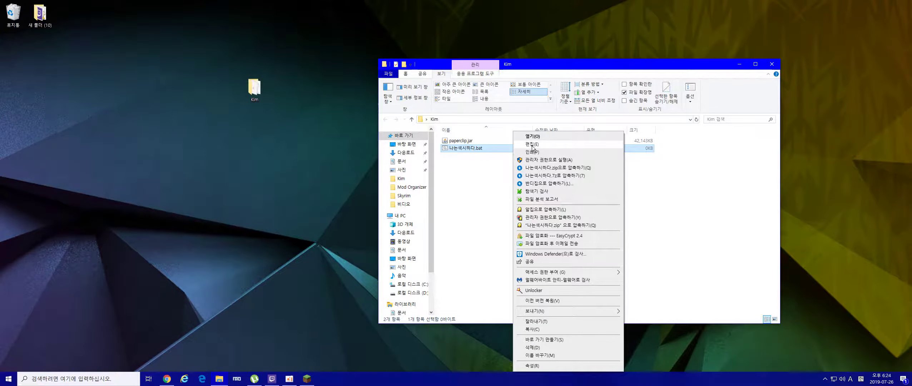
click(532, 144)
drag(263, 68, 562, 71)
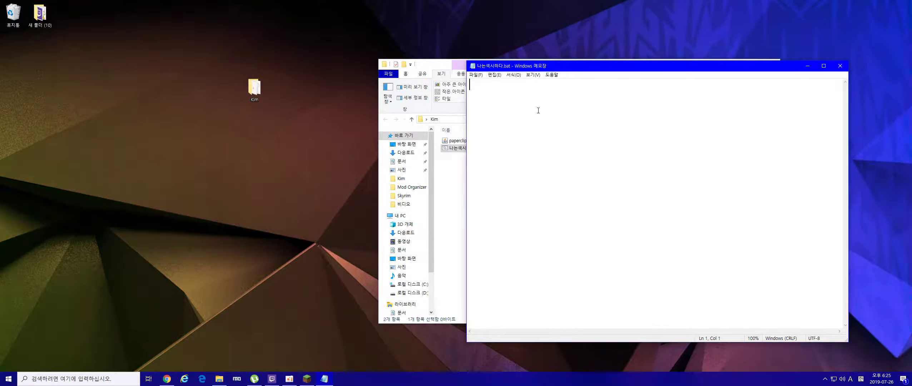
Step: Begin the launch command in the batch file with java -Xms1G -Xmx4G -
click(696, 148)
text(j)
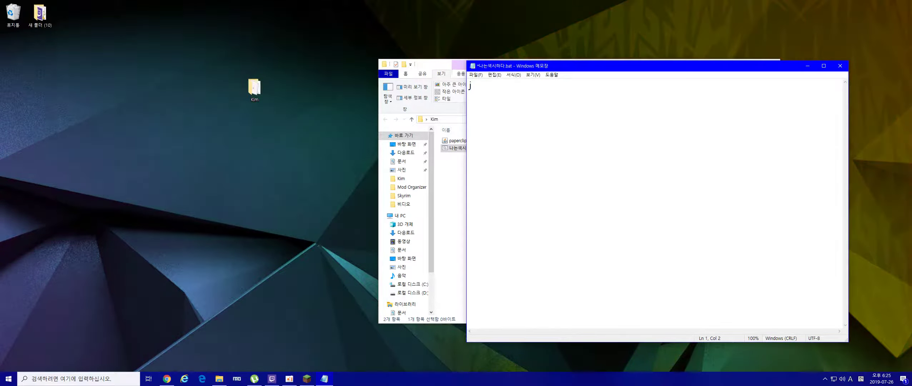
text(a)
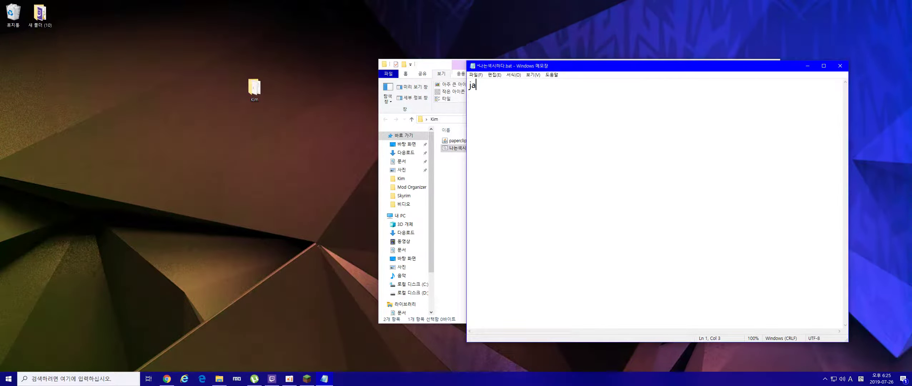
text(va )
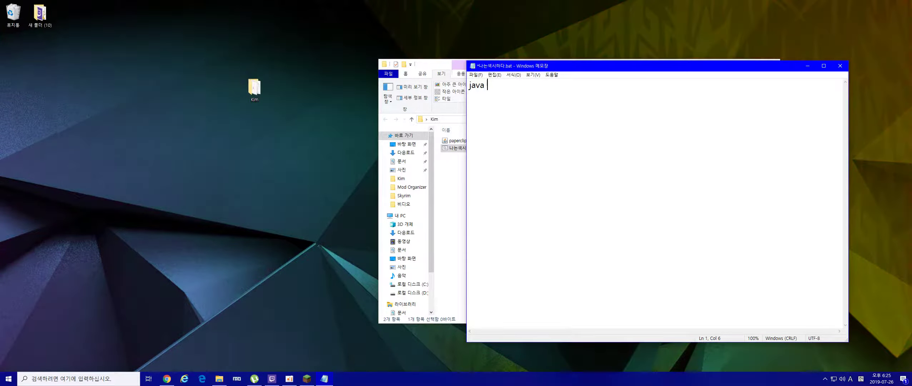
text(-X)
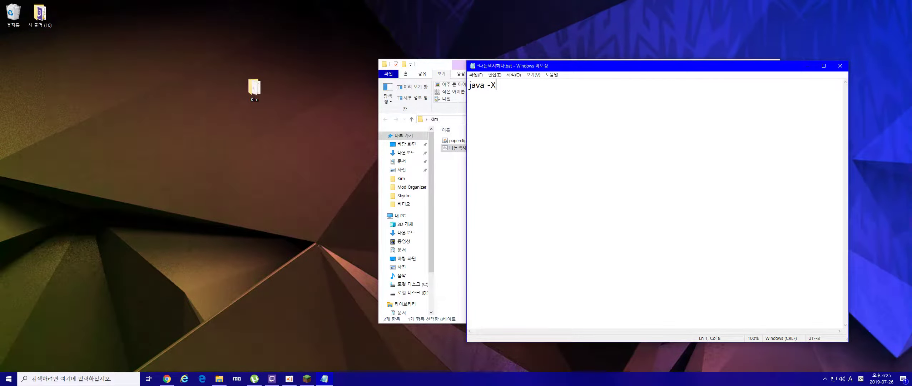
text(ms1G -Xmx4G -)
Step: Check the PC's installed RAM in the Windows system information and close the Settings window
click(19, 283)
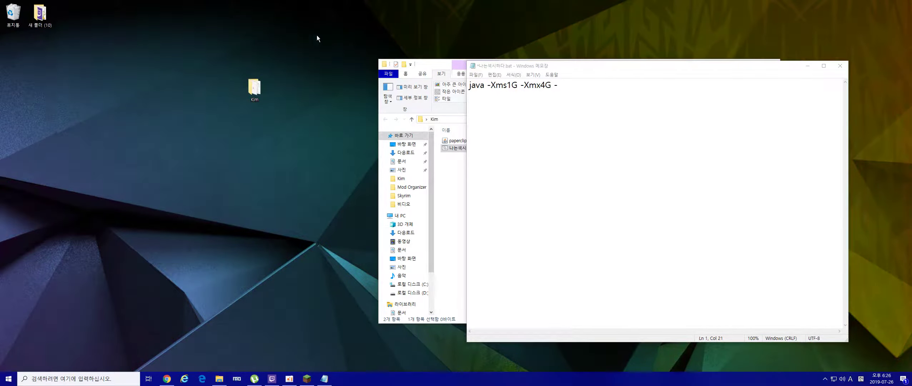
drag(520, 86, 542, 86)
click(529, 86)
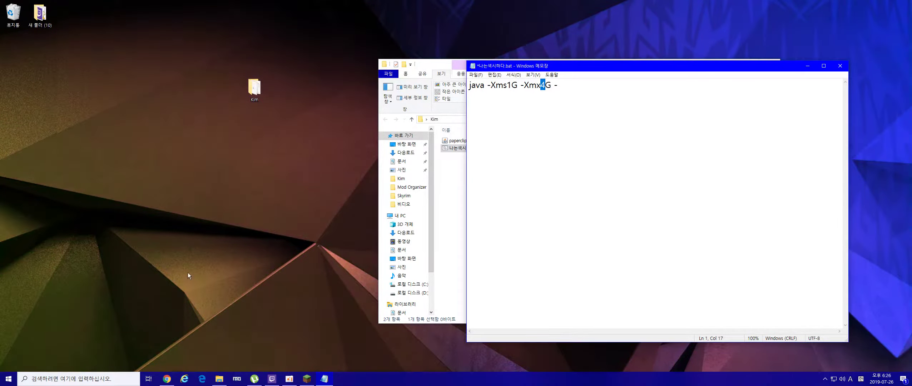
click(9, 379)
right_click(9, 379)
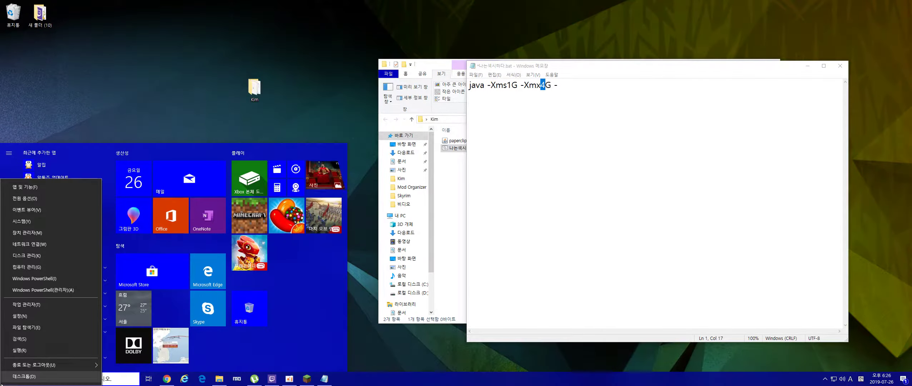
click(34, 226)
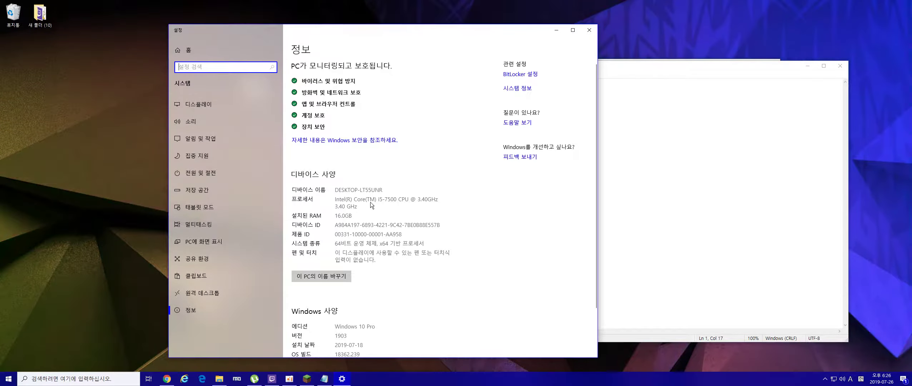
click(372, 204)
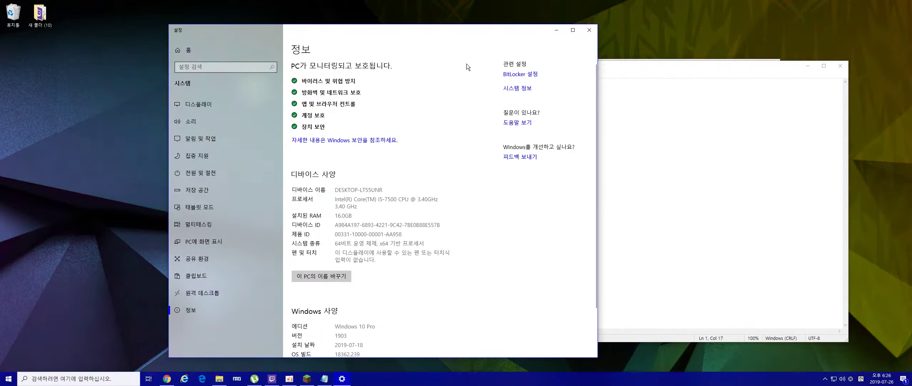
click(589, 30)
click(514, 86)
drag(511, 85, 555, 86)
click(566, 87)
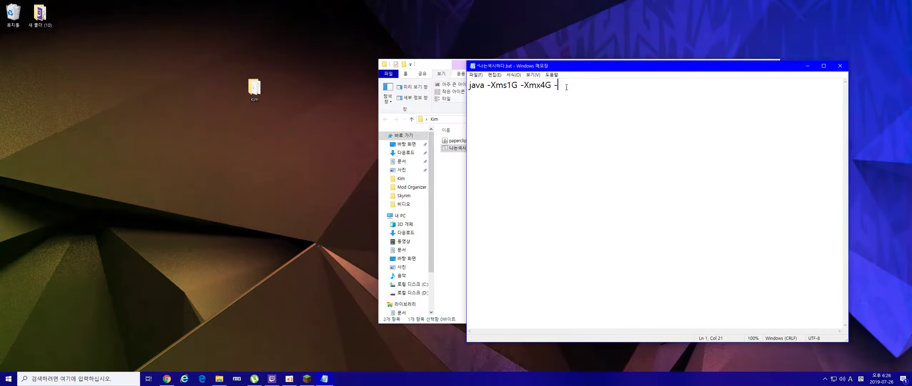
double_click(493, 85)
drag(536, 85, 560, 86)
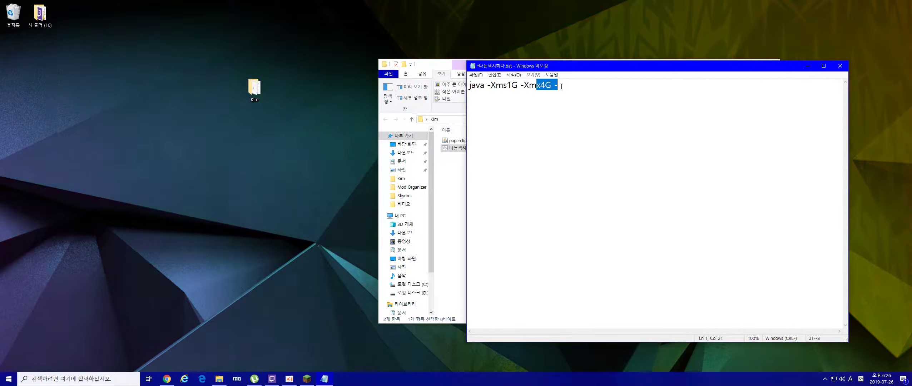
click(559, 86)
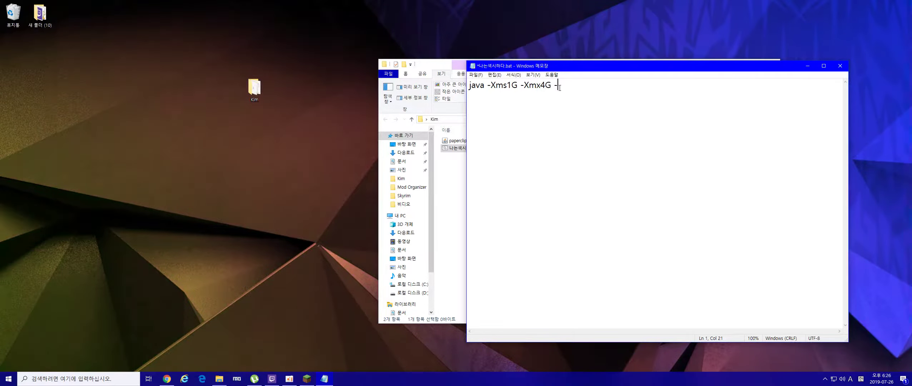
Step: Re-enter the maximum memory value in the launch command as 4G
key(Left)
key(Left)
key(Left)
key(BackSpace)
text(16)
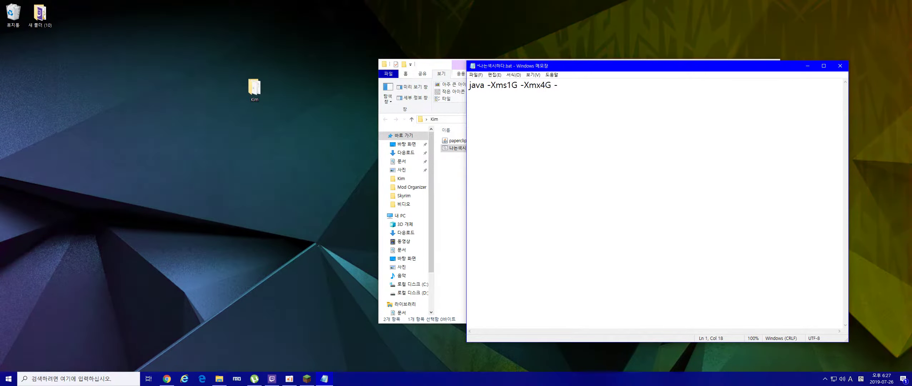
key(BackSpace)
key(BackSpace)
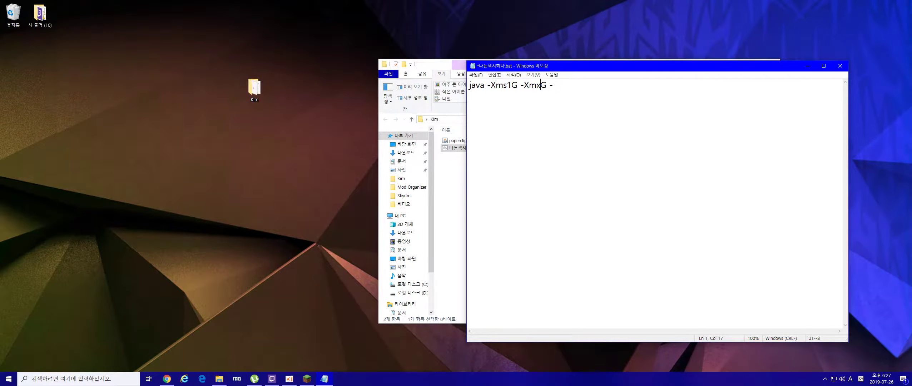
text(4)
Step: Complete the launch command with jar paperclip.jar and add a second line reading pause
text(jar )
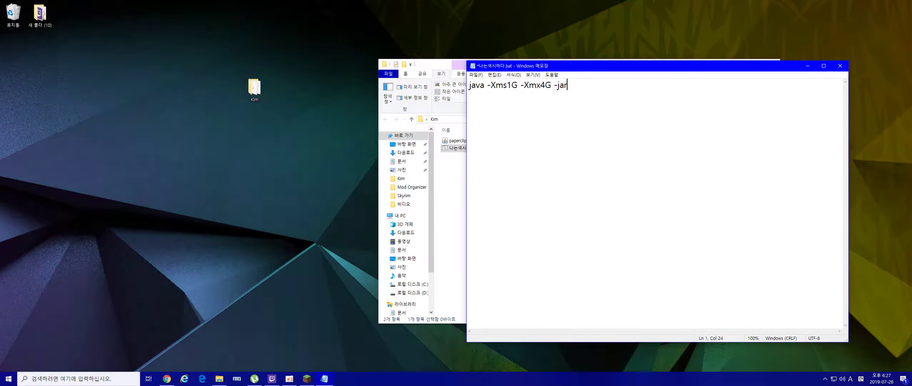
text(pa)
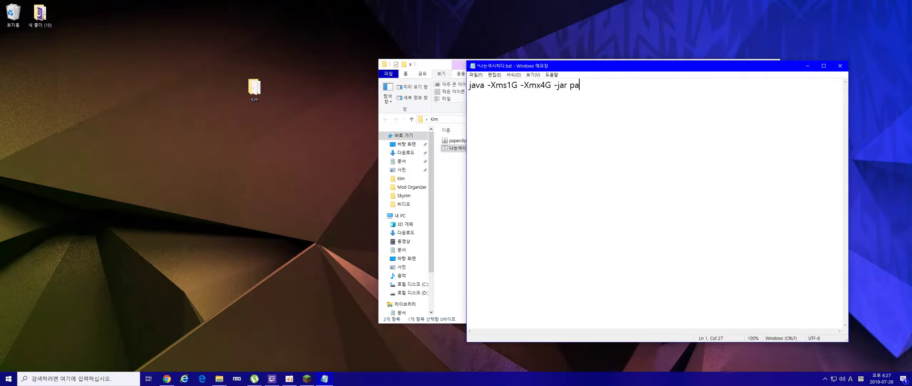
text(pe)
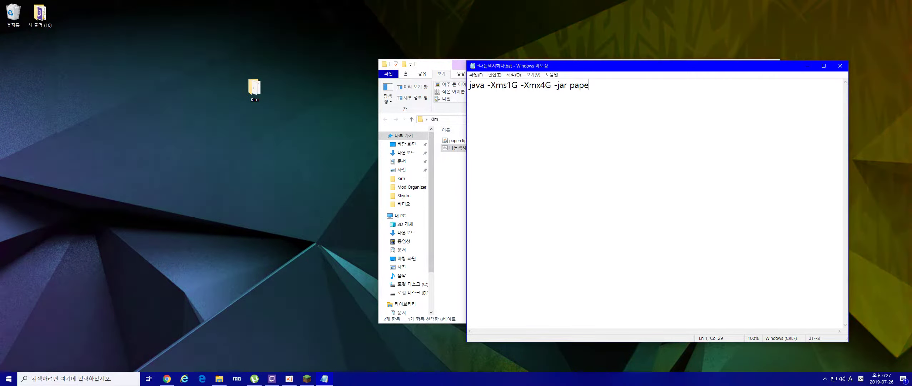
text(rclip)
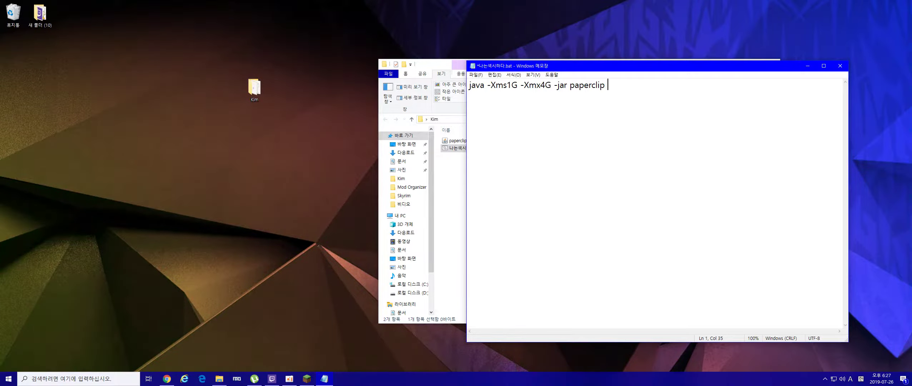
text(.jar)
key(Return)
text(p)
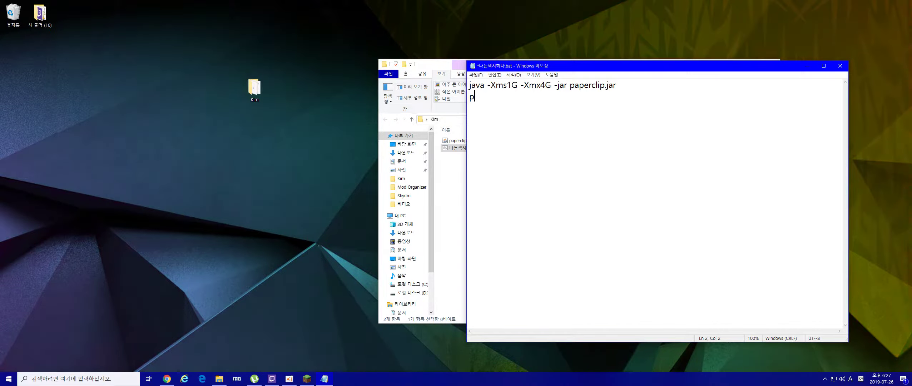
text(ause)
Step: Set the initial memory option in the launch command to -Xms2G
drag(490, 86, 550, 86)
click(529, 106)
click(513, 86)
key(BackSpace)
text(2)
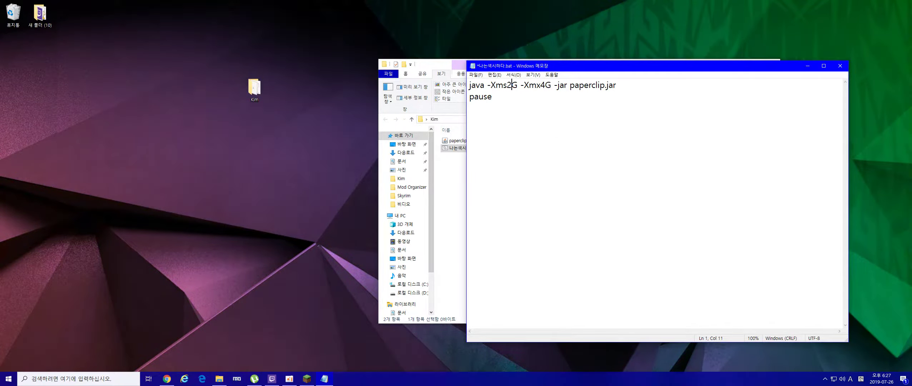
Step: Try 8G as the maximum and 1G as the initial memory, and restore -Xmx4G and -Xms2G
click(546, 87)
key(BackSpace)
text(8)
key(BackSpace)
text(4)
click(513, 87)
key(BackSpace)
text(1)
key(BackSpace)
text(2)
Step: Save the edited batch file and run it once from the Kim folder, dismissing its console at the pause
click(840, 65)
click(430, 199)
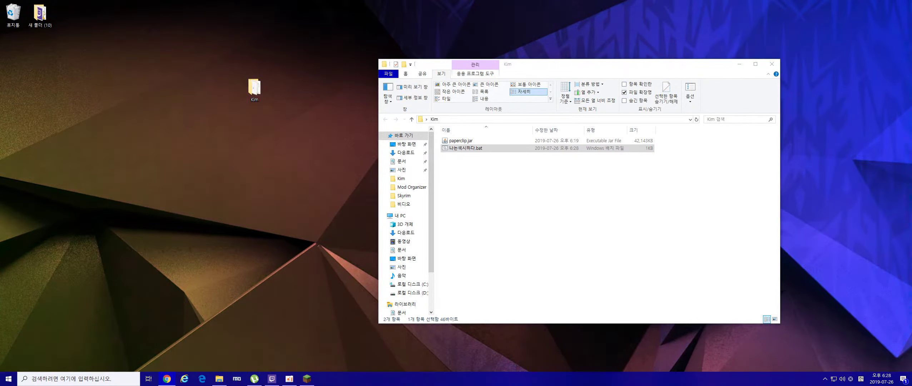
click(460, 149)
double_click(460, 150)
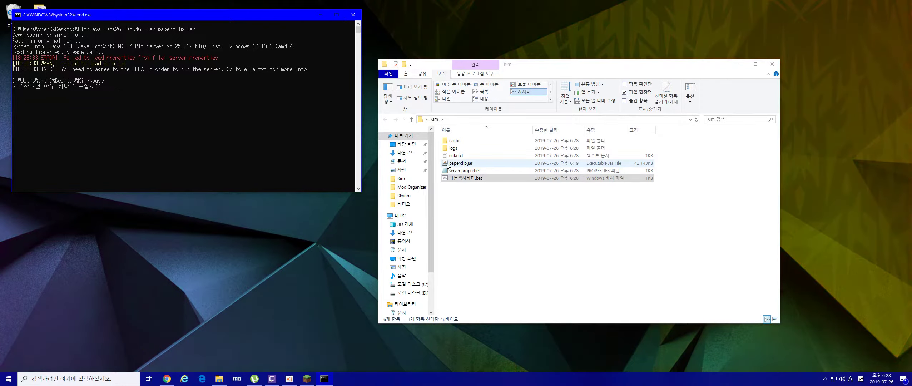
click(216, 101)
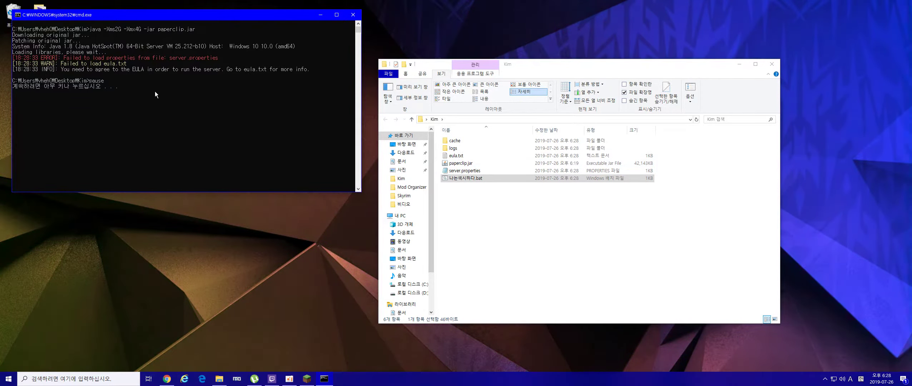
key(Return)
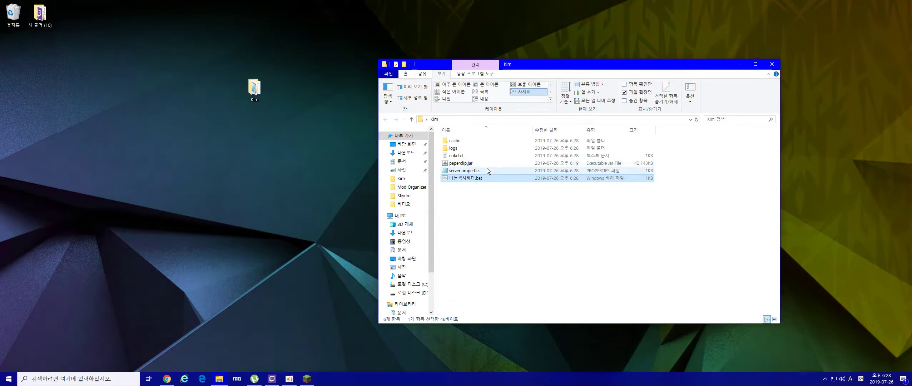
Step: View server.properties, close it, and open eula.txt for editing
double_click(473, 171)
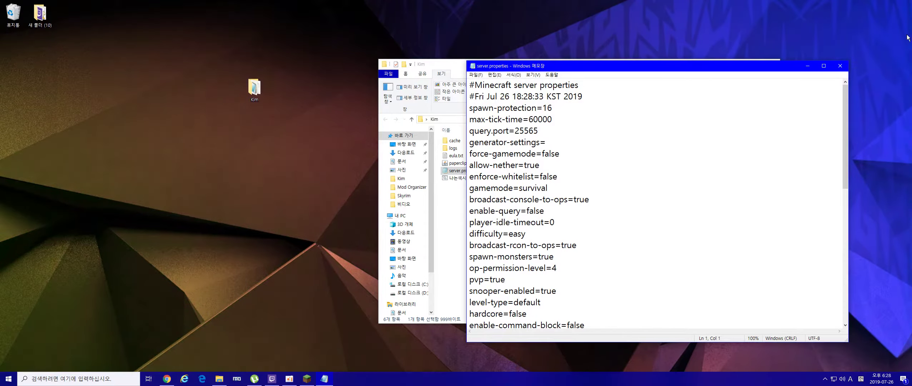
click(840, 65)
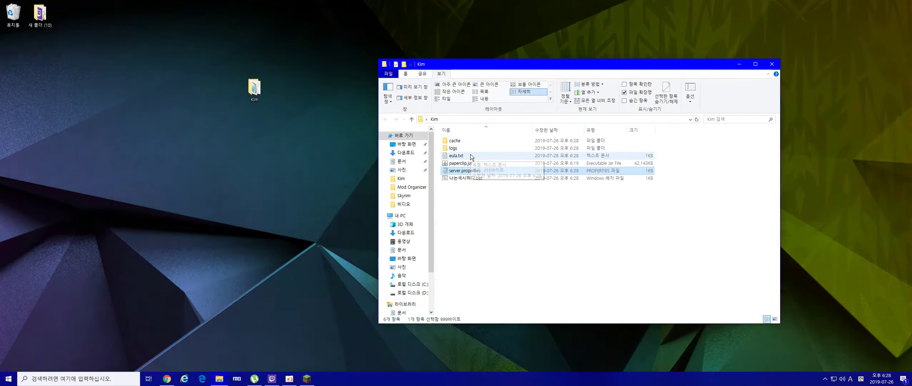
double_click(471, 156)
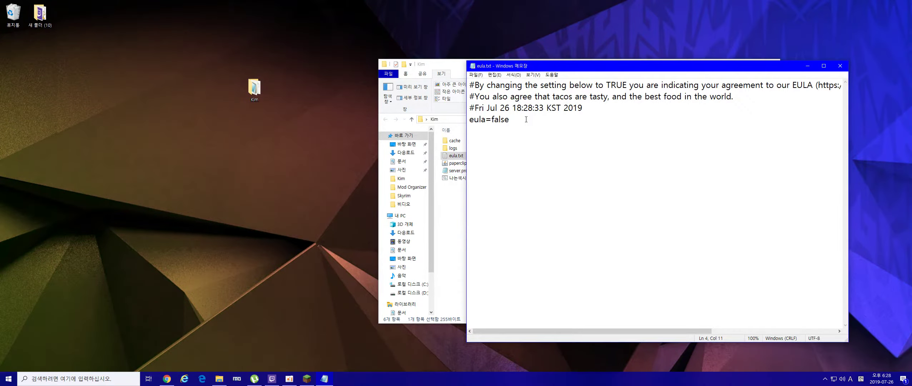
Step: Append -싫어 to the eula=false line and delete it again
key(shift+Left)
key(shift+Left)
key(shift+Left)
key(shift+Left)
key(shift+Left)
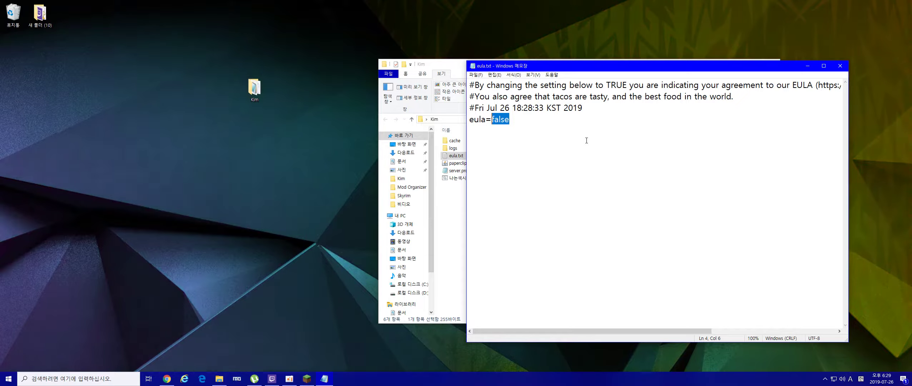
key(Right)
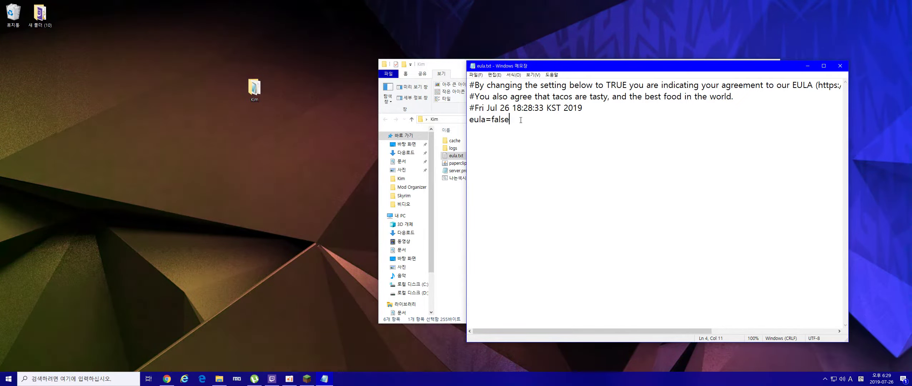
text(-)
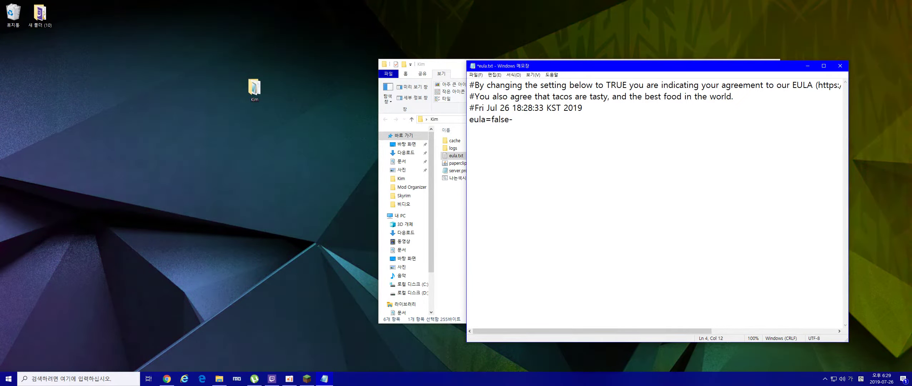
key(Hangul)
text(싫어)
key(BackSpace)
key(BackSpace)
key(BackSpace)
key(BackSpace)
Step: Replace the eula value with true to accept the Minecraft EULA
key(BackSpace)
key(BackSpace)
key(BackSpace)
key(BackSpace)
key(BackSpace)
text(true)
Step: Append a hyphen and Korean text to the eula=true line and remove the addition
text(-)
key(Hangul)
text(난좋아)
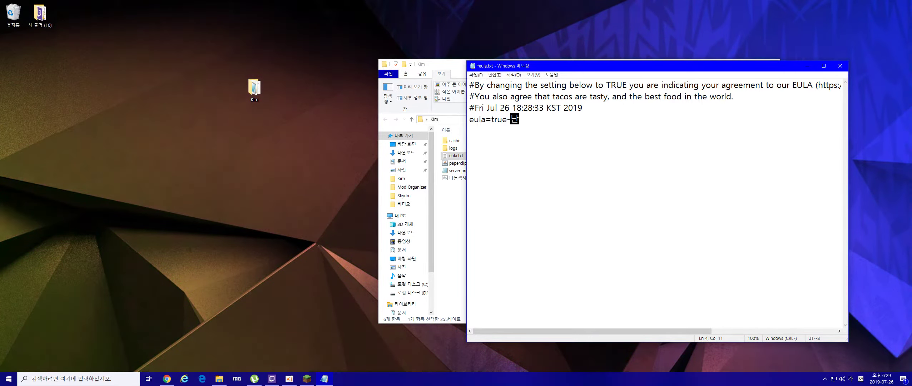
key(BackSpace)
key(BackSpace)
key(BackSpace)
key(BackSpace)
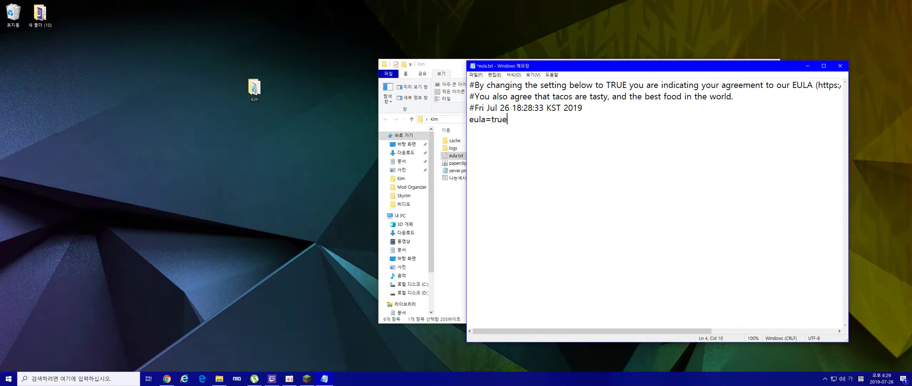
Step: Save and close eula.txt, and start the server by running 나는섹시하다.bat
click(840, 66)
click(430, 199)
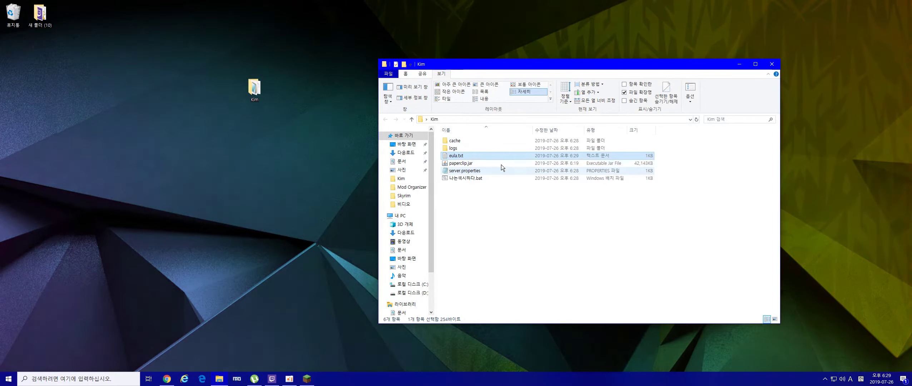
drag(470, 201, 478, 178)
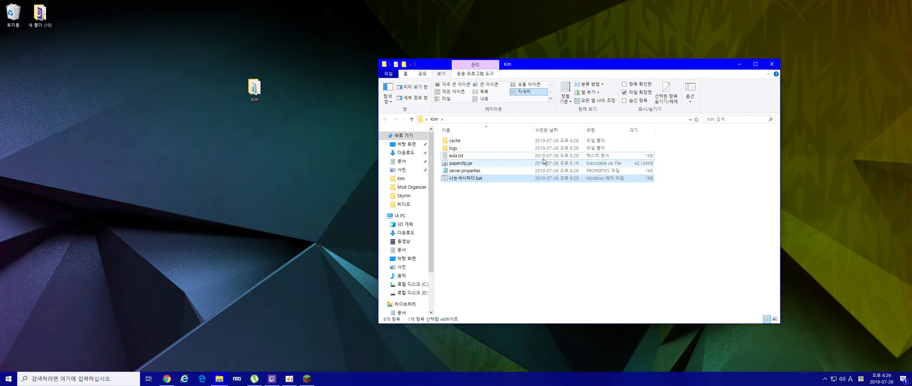
double_click(531, 178)
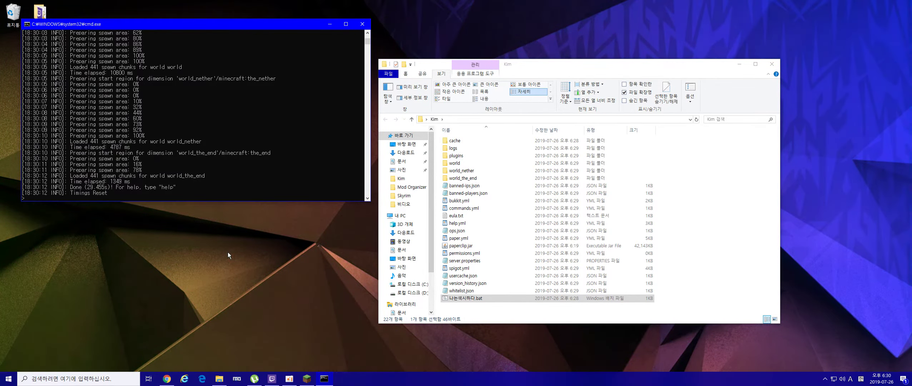
Step: Examine the completion message at the end of the server's startup log
drag(71, 185, 199, 185)
click(92, 204)
click(72, 199)
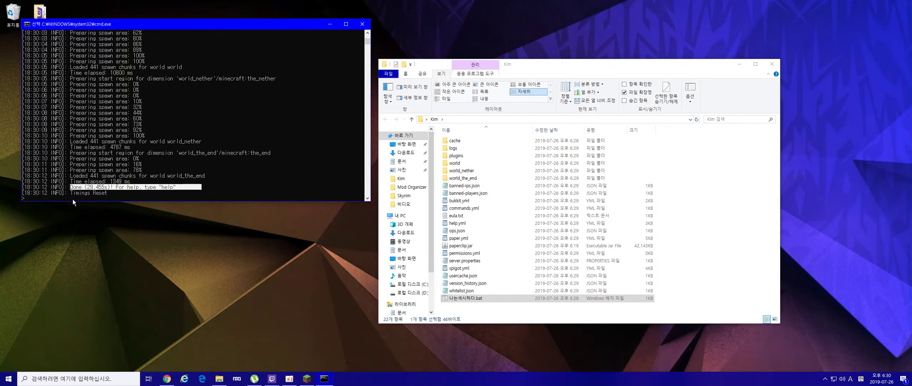
right_click(38, 198)
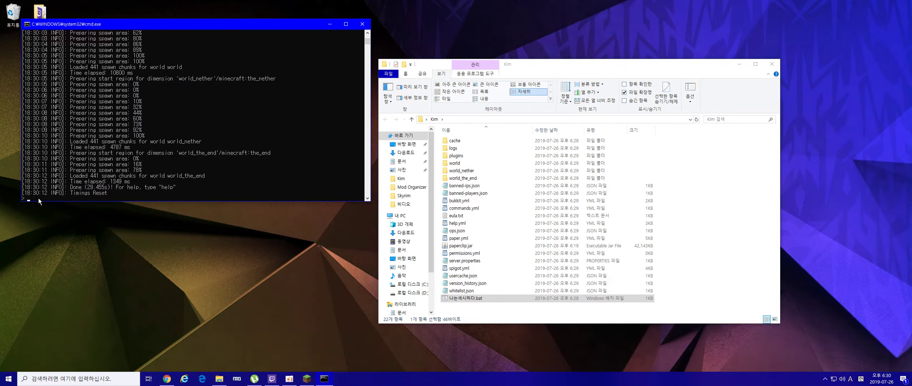
Step: Shut down the server with the stop command and close its paused console
key(Return)
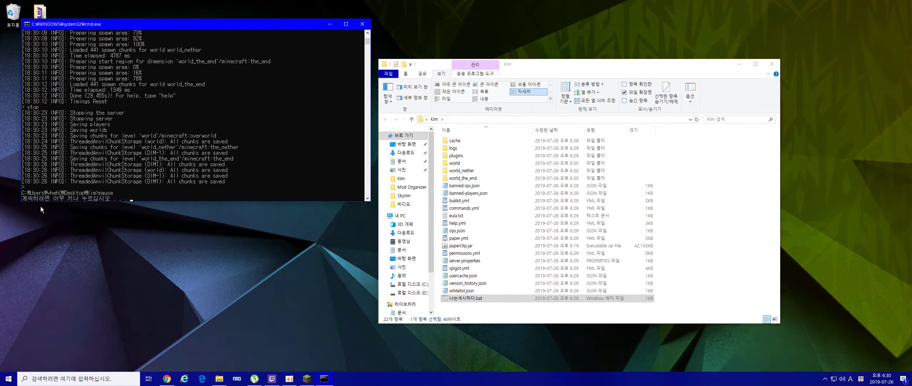
drag(68, 123, 235, 169)
right_click(235, 169)
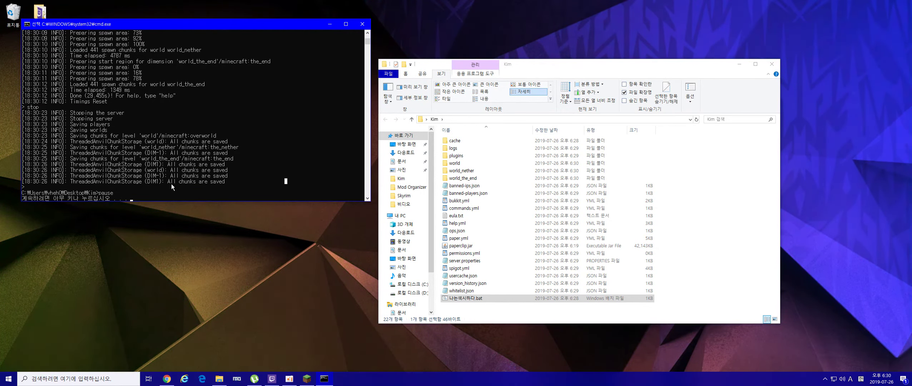
key(Return)
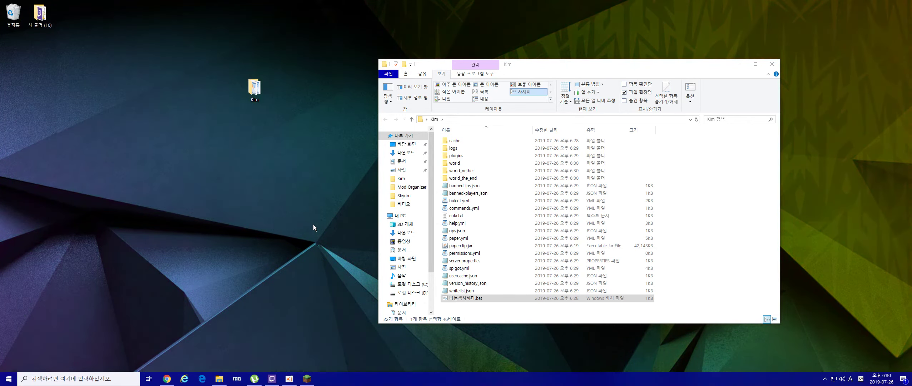